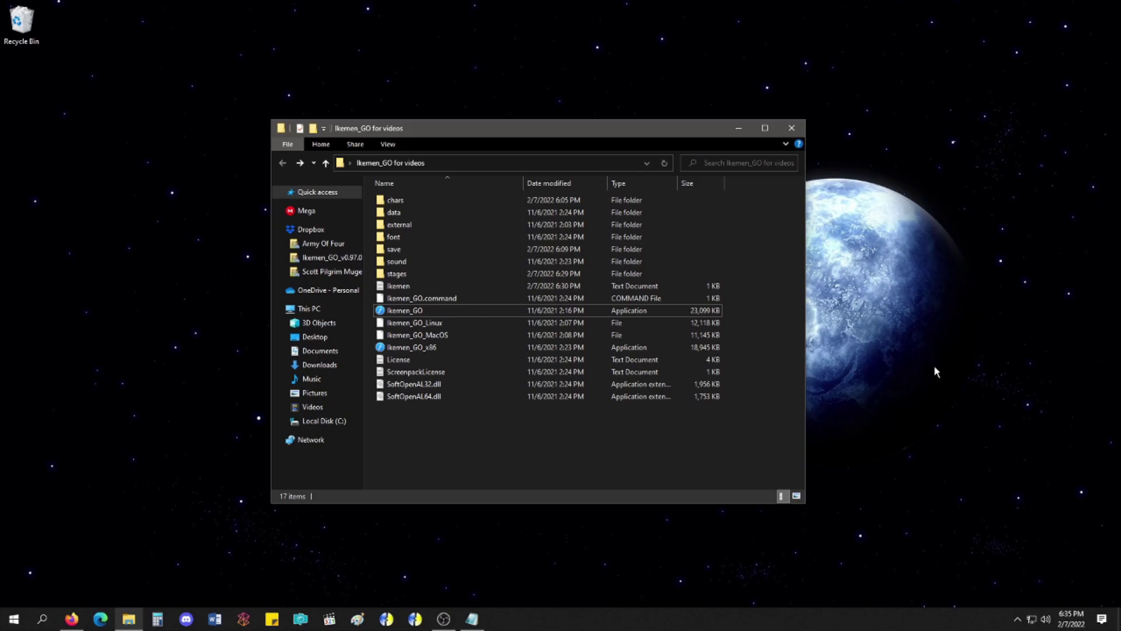
Step: Launch Ikemen_GO, view the Arcade character select screen, and quit the game
{"action": "double_click", "coordinate": [674, 311]}
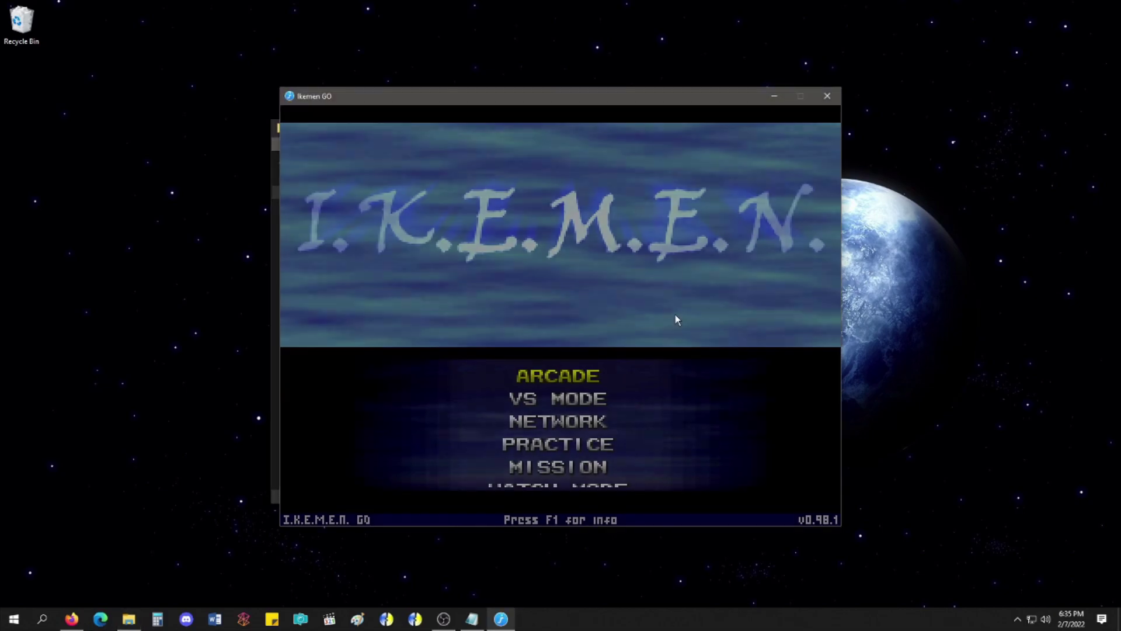
{"action": "key", "text": "Return"}
{"action": "key", "text": "Return"}
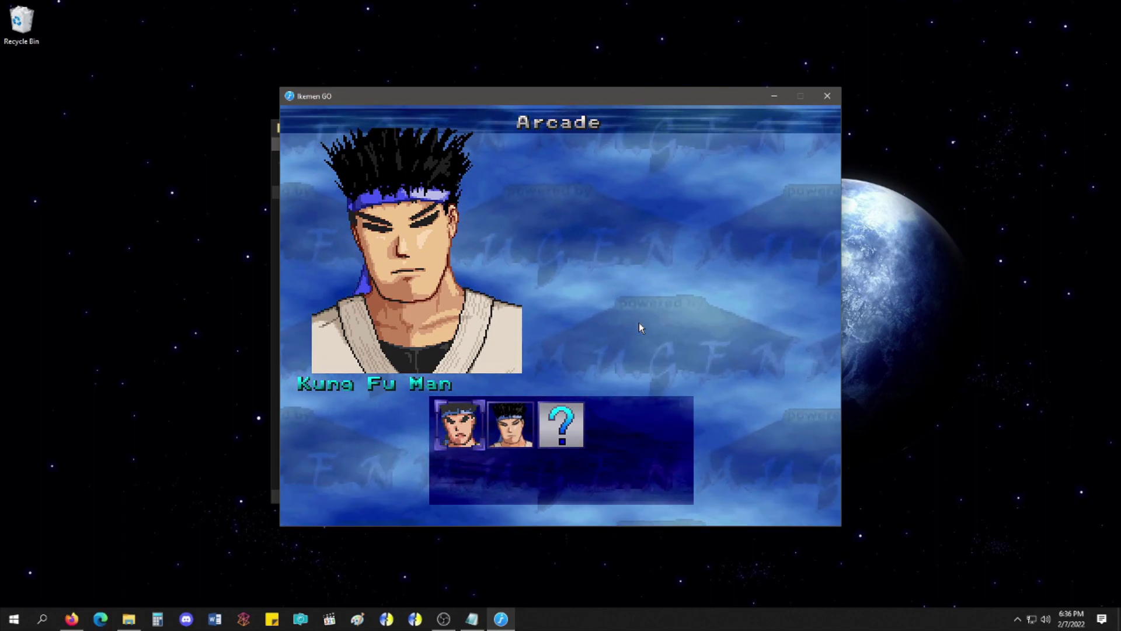
{"action": "key", "text": "Escape"}
{"action": "key", "text": "Escape"}
{"action": "key", "text": "Escape"}
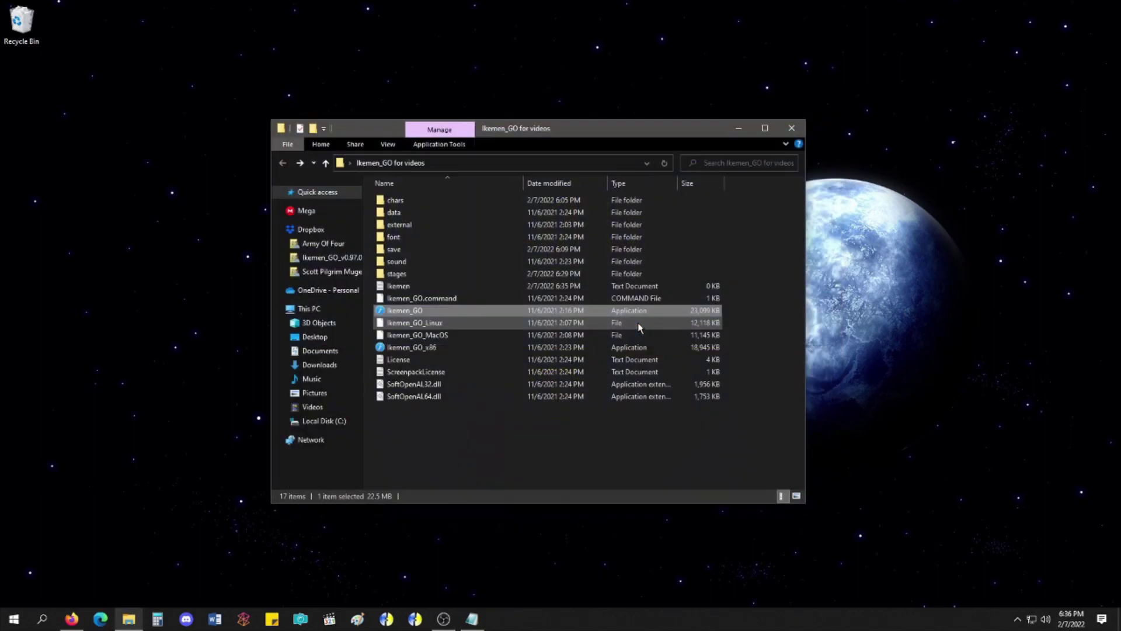
Step: Locate the select DEF file in the data folder of Ikemen_GO for videos and return to the main folder
{"action": "left_click", "coordinate": [481, 617]}
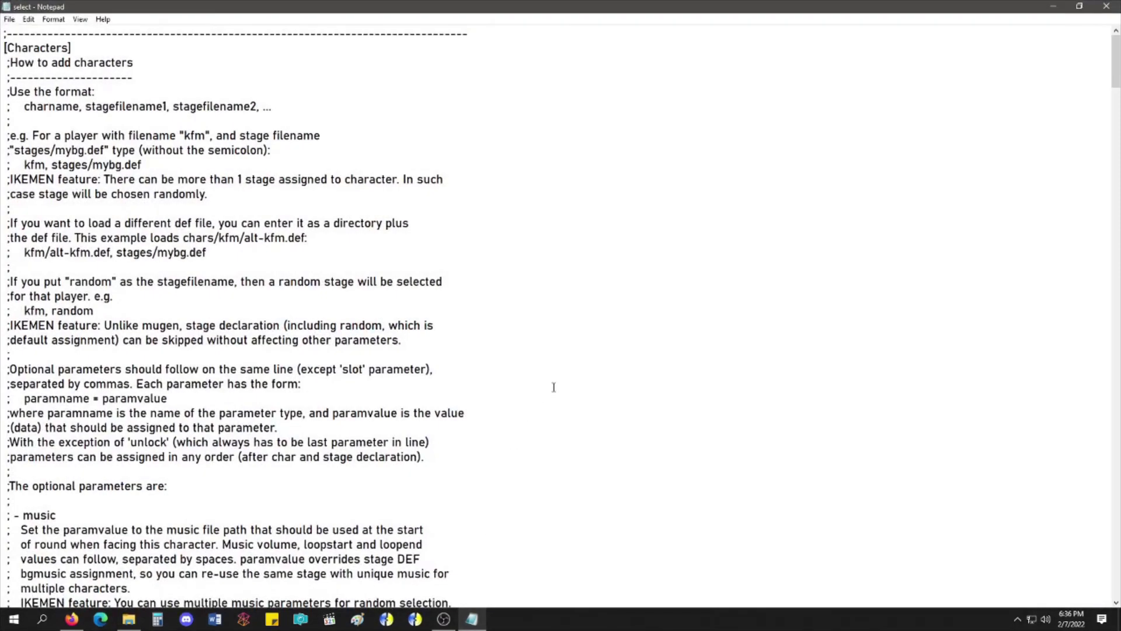
{"action": "left_click", "coordinate": [1051, 5]}
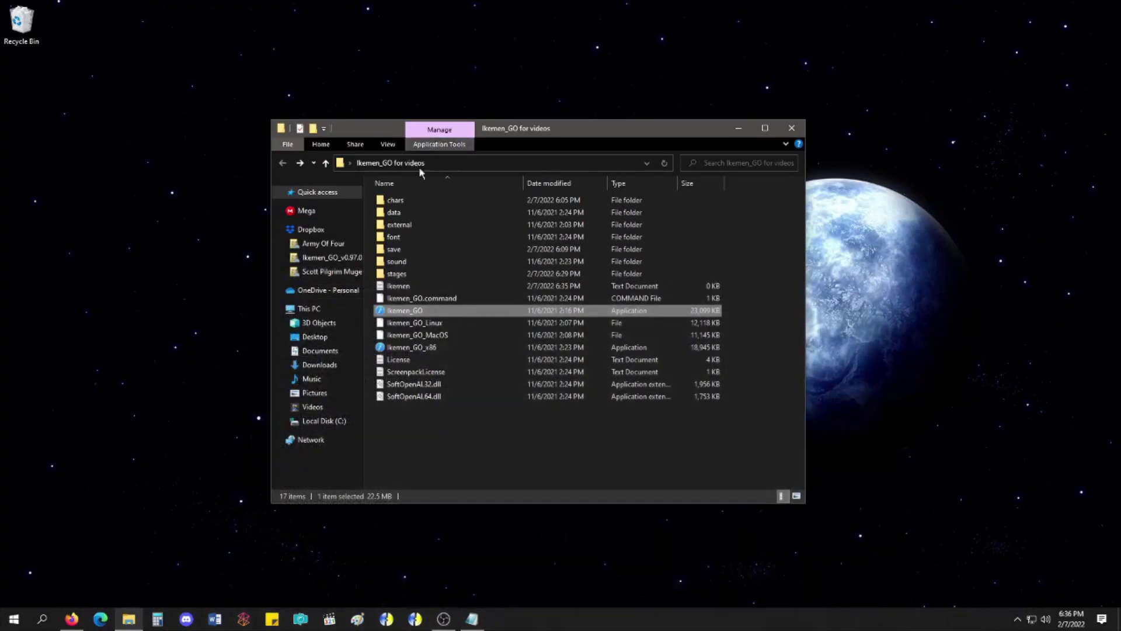
{"action": "double_click", "coordinate": [396, 212]}
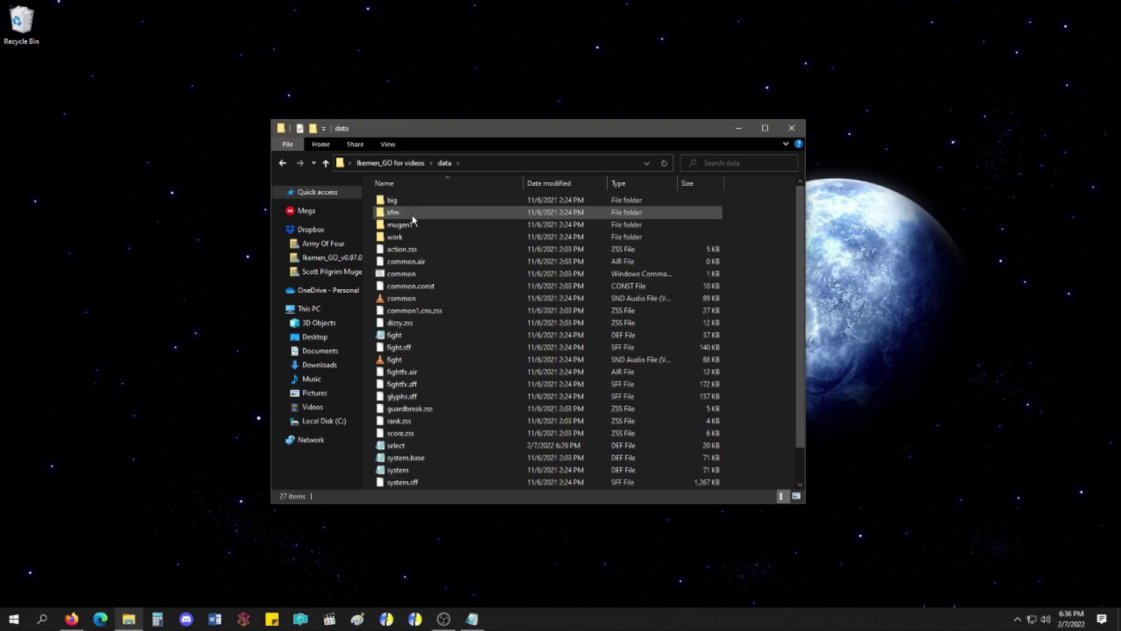
{"action": "scroll", "coordinate": [424, 368], "scroll_direction": "down", "scroll_amount": 1}
{"action": "left_click", "coordinate": [438, 412]}
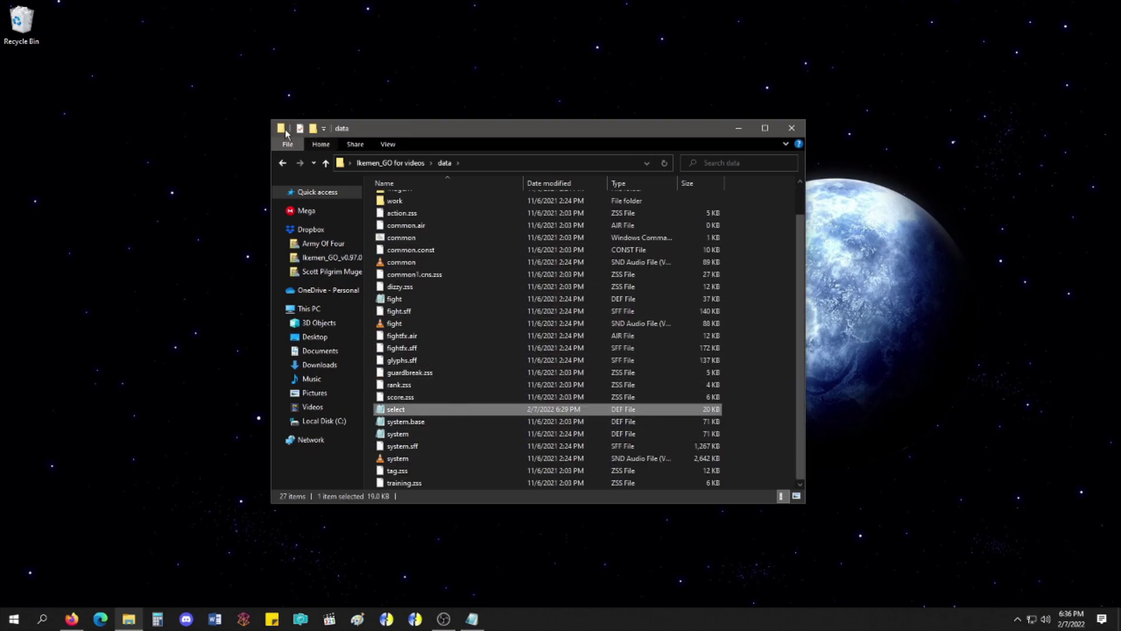
{"action": "key", "text": "alt+Left"}
Step: Switch to the select file in Notepad and read the optional character parameters from music through arcadepath
{"action": "left_click", "coordinate": [470, 619]}
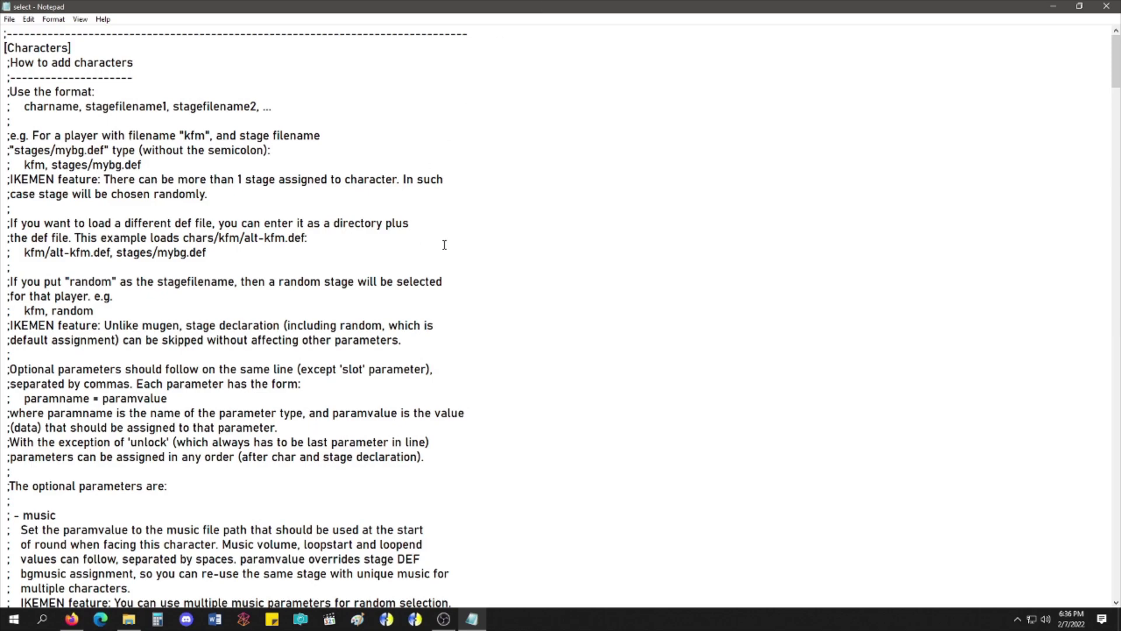
{"action": "scroll", "coordinate": [502, 304], "scroll_direction": "down", "scroll_amount": 7}
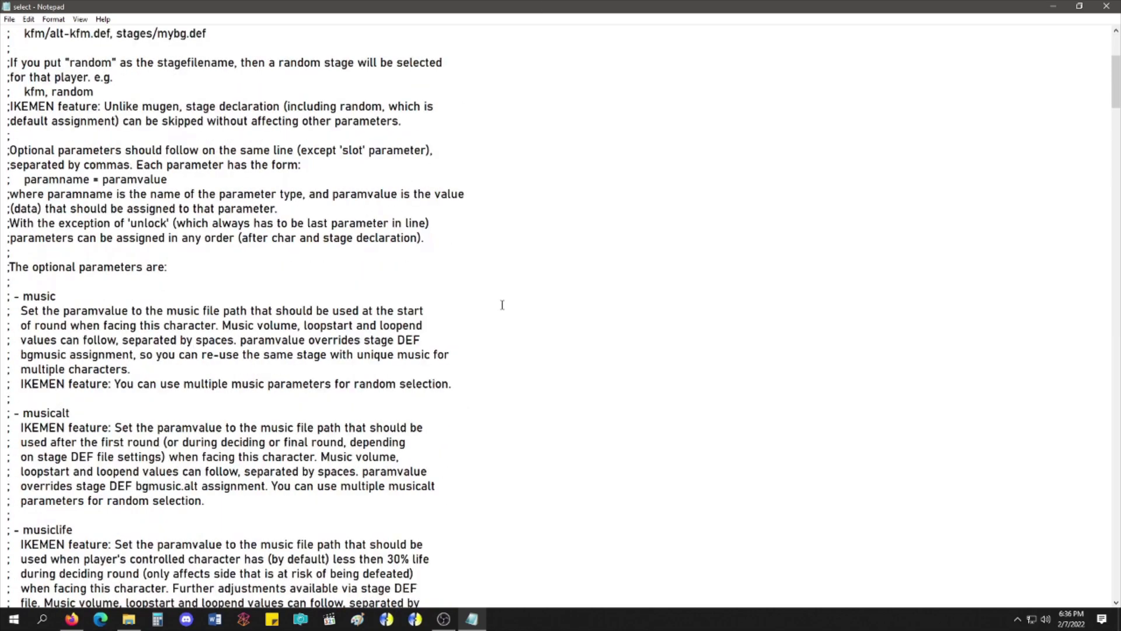
{"action": "scroll", "coordinate": [69, 297], "scroll_direction": "down", "scroll_amount": 2}
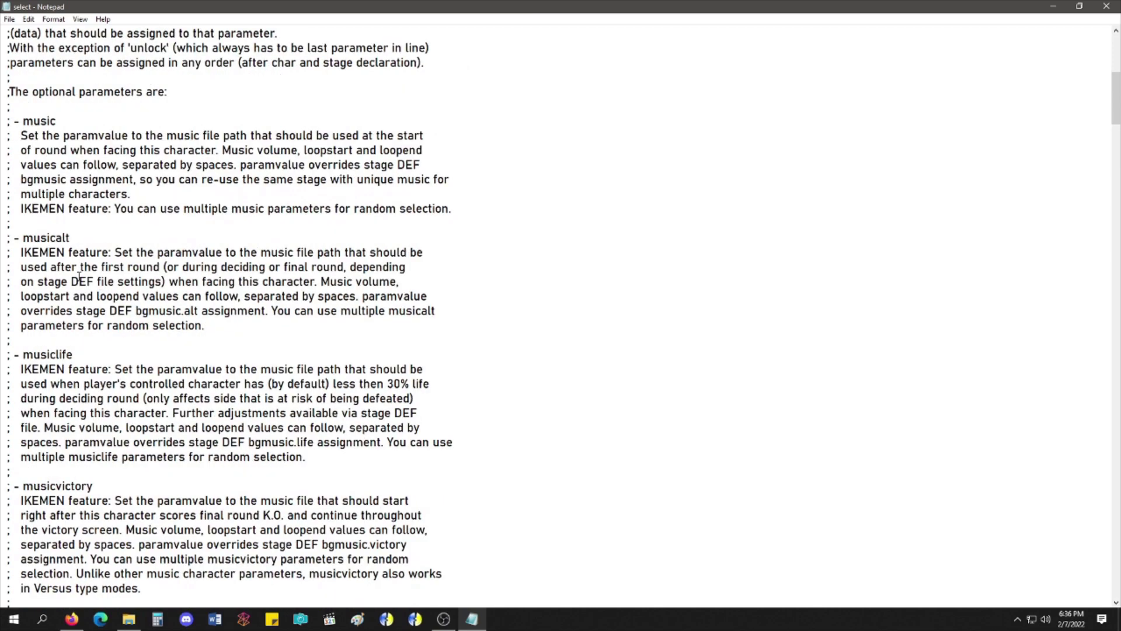
{"action": "mouse_move", "coordinate": [38, 252]}
{"action": "left_mouse_down"}
{"action": "mouse_move", "coordinate": [87, 252]}
{"action": "mouse_move", "coordinate": [22, 254]}
{"action": "left_mouse_up"}
{"action": "left_click", "coordinate": [111, 253]}
{"action": "scroll", "coordinate": [105, 324], "scroll_direction": "down", "scroll_amount": 1}
{"action": "left_click", "coordinate": [86, 324]}
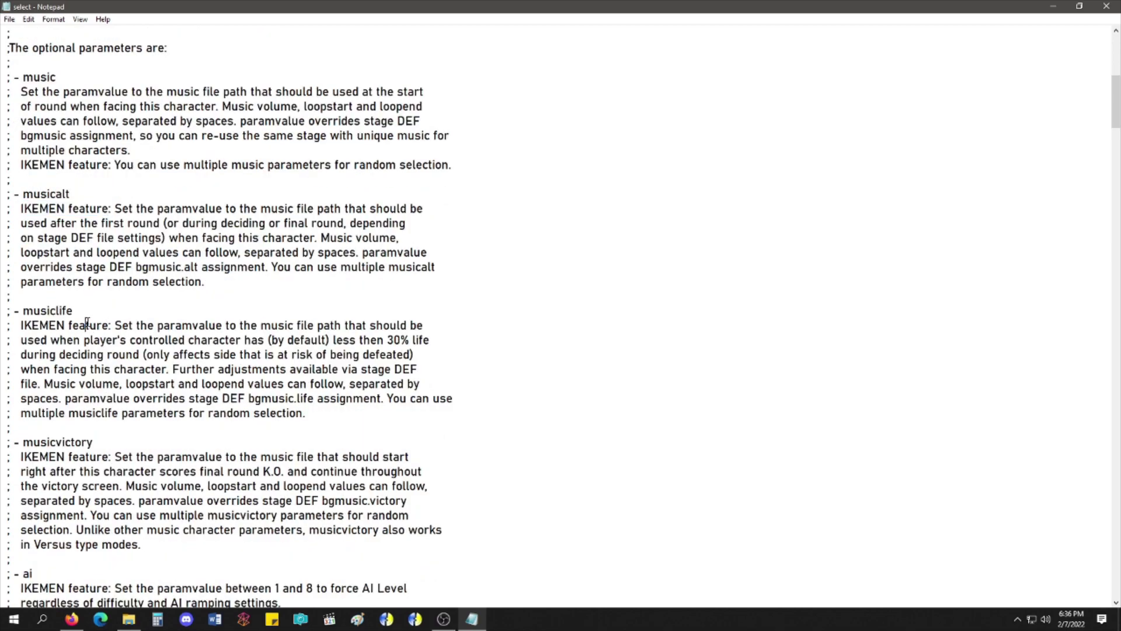
{"action": "scroll", "coordinate": [88, 322], "scroll_direction": "down", "scroll_amount": 1}
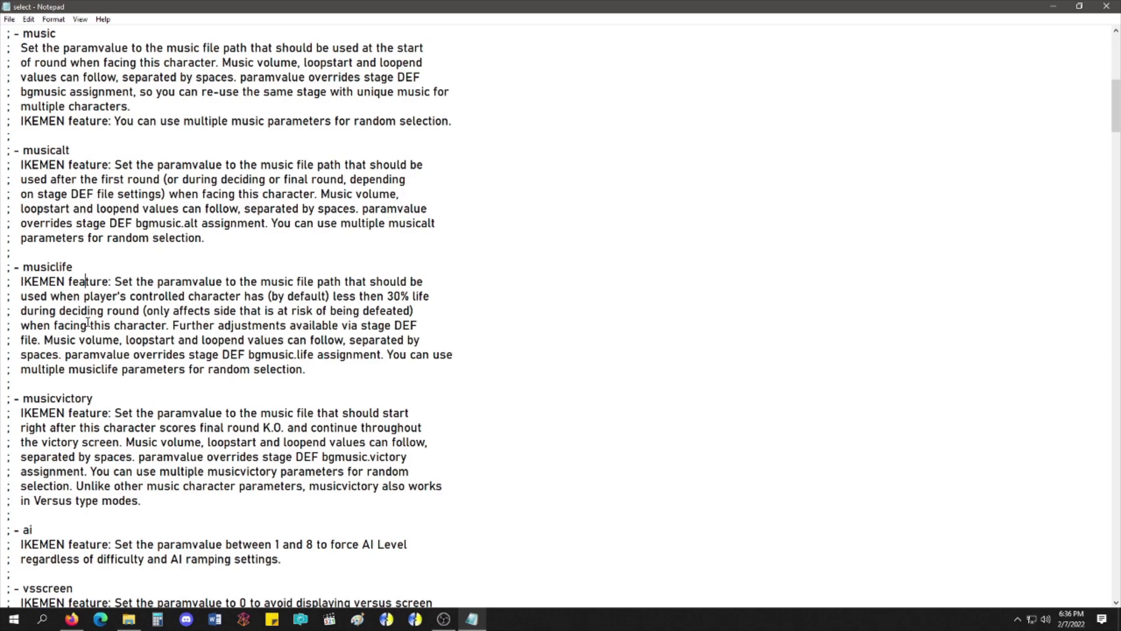
{"action": "scroll", "coordinate": [89, 339], "scroll_direction": "down", "scroll_amount": 1}
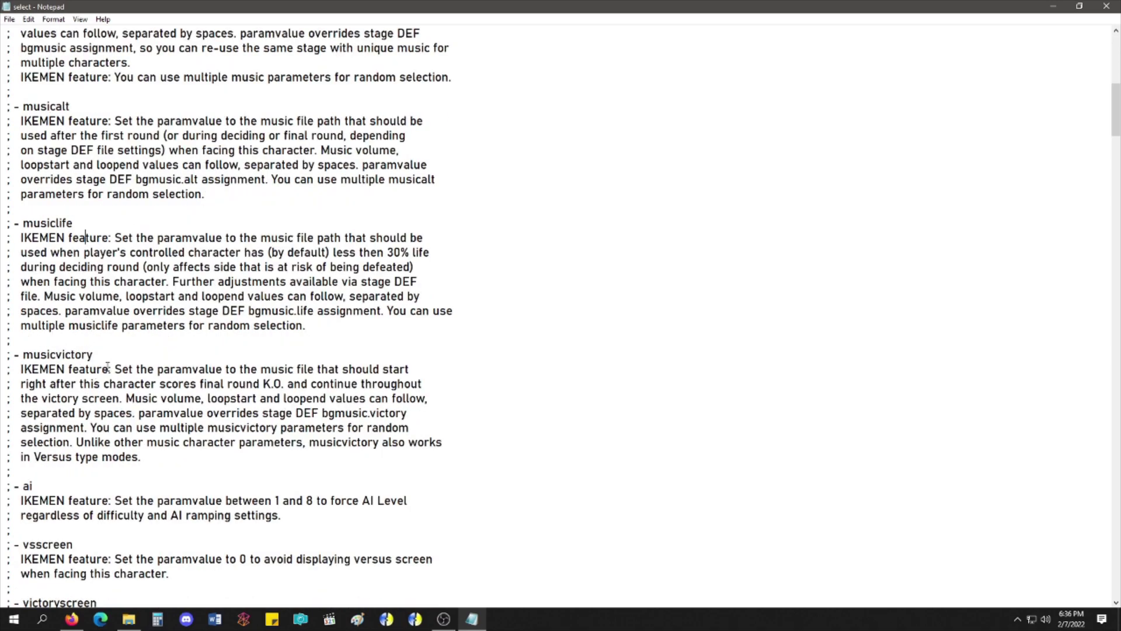
{"action": "scroll", "coordinate": [95, 373], "scroll_direction": "down", "scroll_amount": 2}
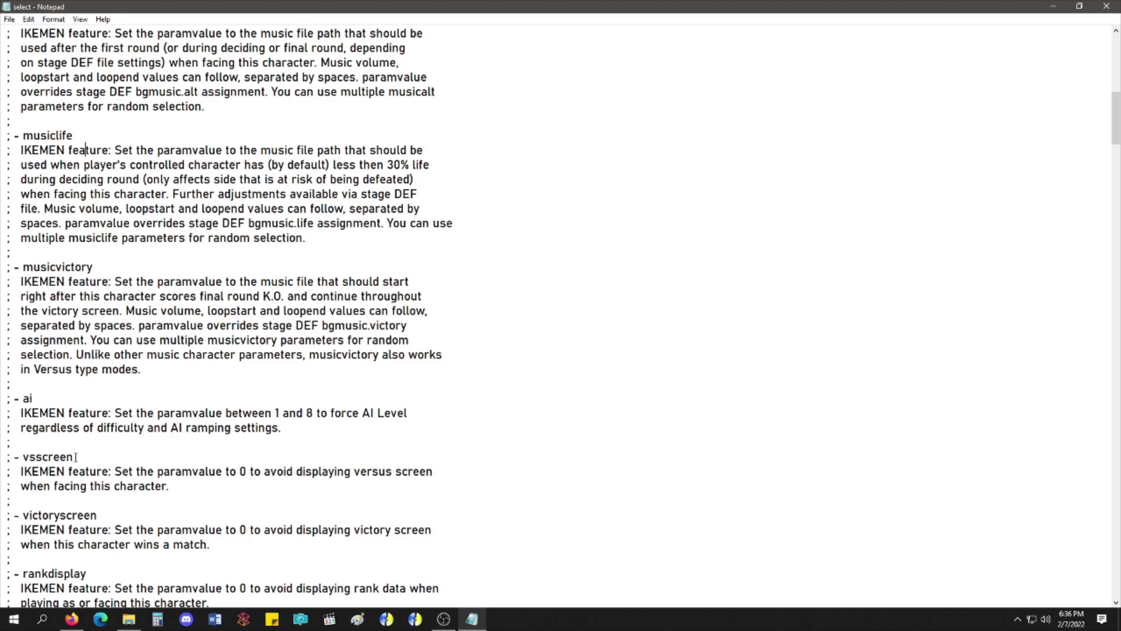
{"action": "scroll", "coordinate": [82, 480], "scroll_direction": "down", "scroll_amount": 2}
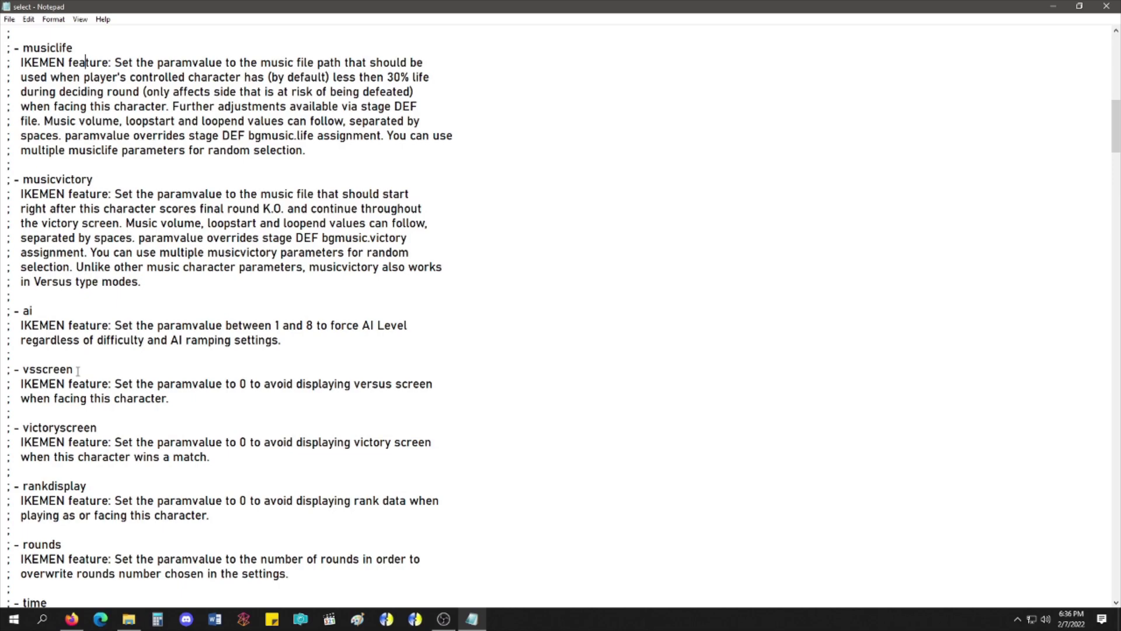
{"action": "scroll", "coordinate": [78, 371], "scroll_direction": "down", "scroll_amount": 3}
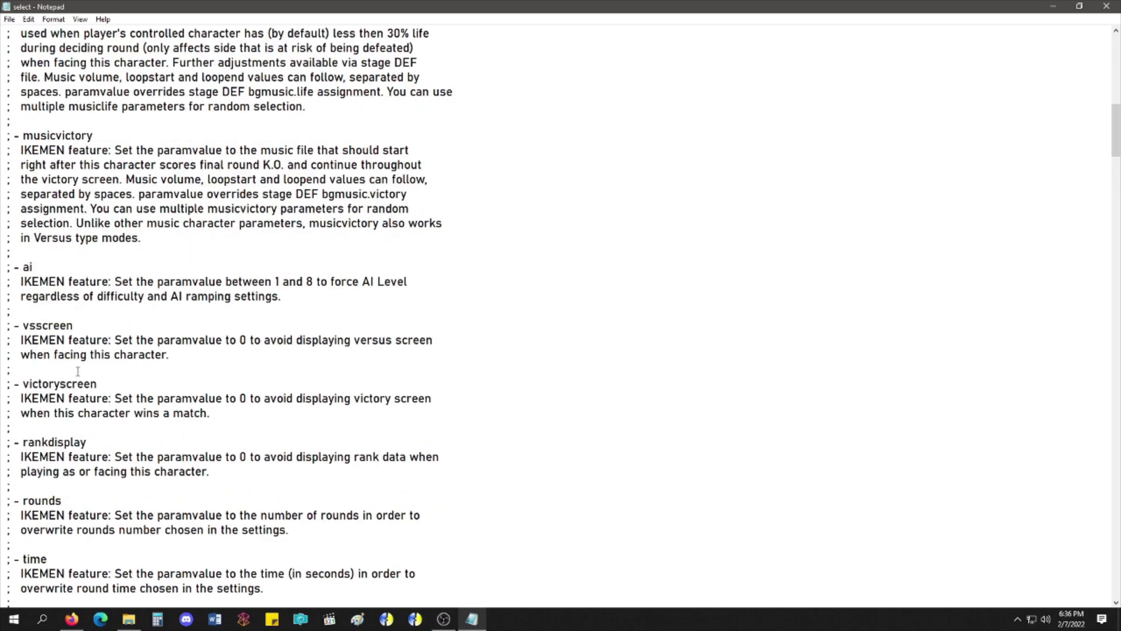
{"action": "scroll", "coordinate": [90, 404], "scroll_direction": "down", "scroll_amount": 12}
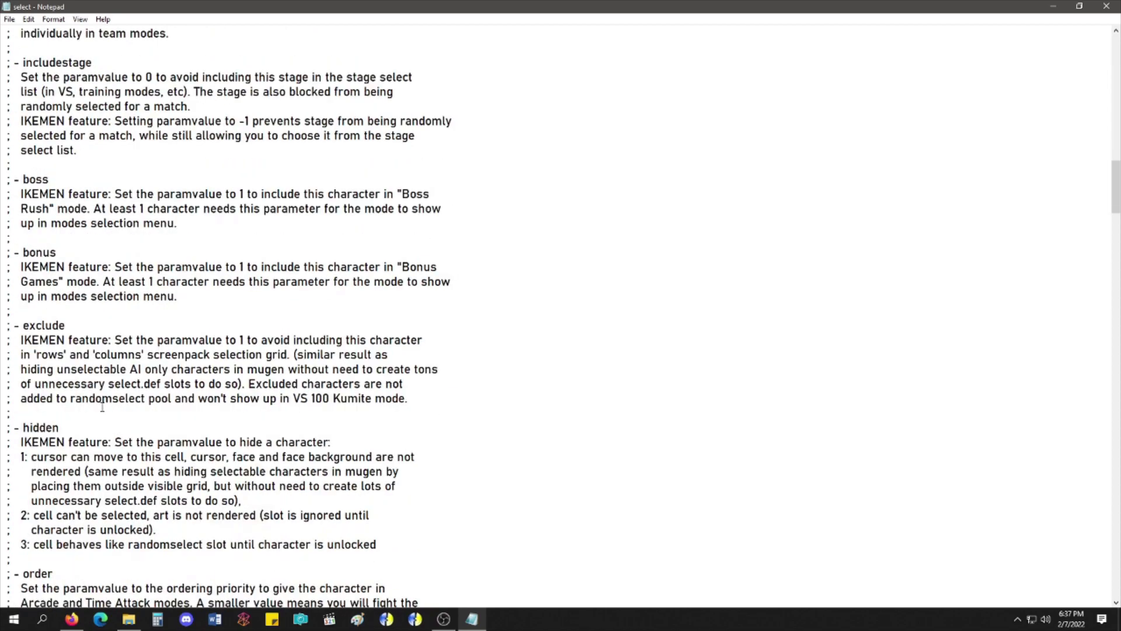
{"action": "scroll", "coordinate": [101, 406], "scroll_direction": "down", "scroll_amount": 11}
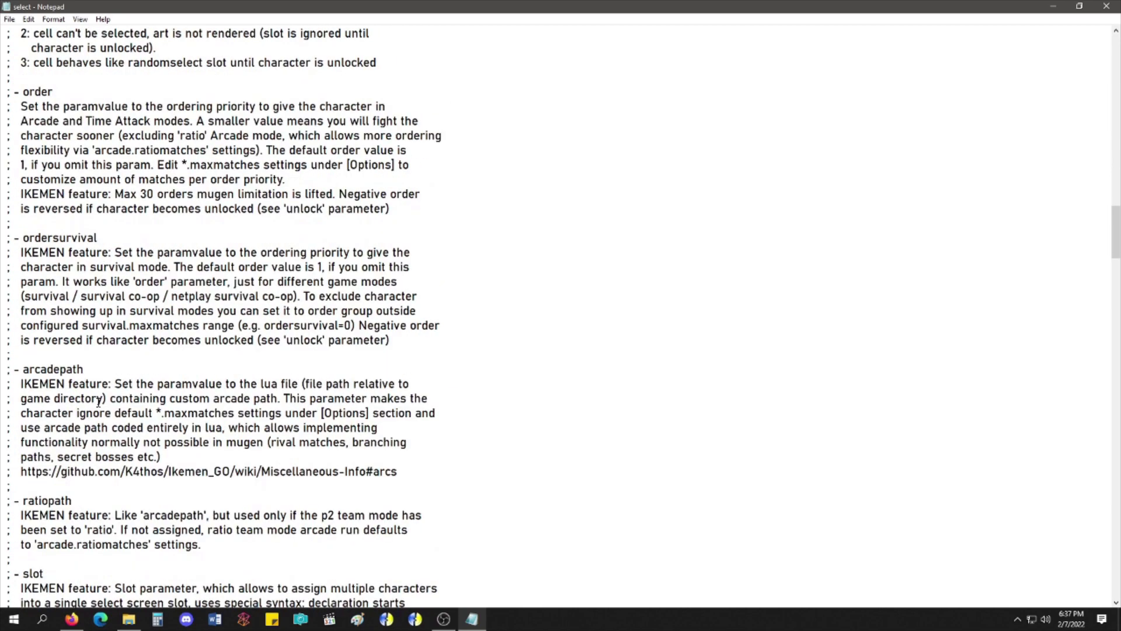
Step: Examine the slot parameter's description and the slot example with the kfm and SuaveDude entries
{"action": "scroll", "coordinate": [98, 402], "scroll_direction": "down", "scroll_amount": 6}
{"action": "scroll", "coordinate": [46, 311], "scroll_direction": "down", "scroll_amount": 1}
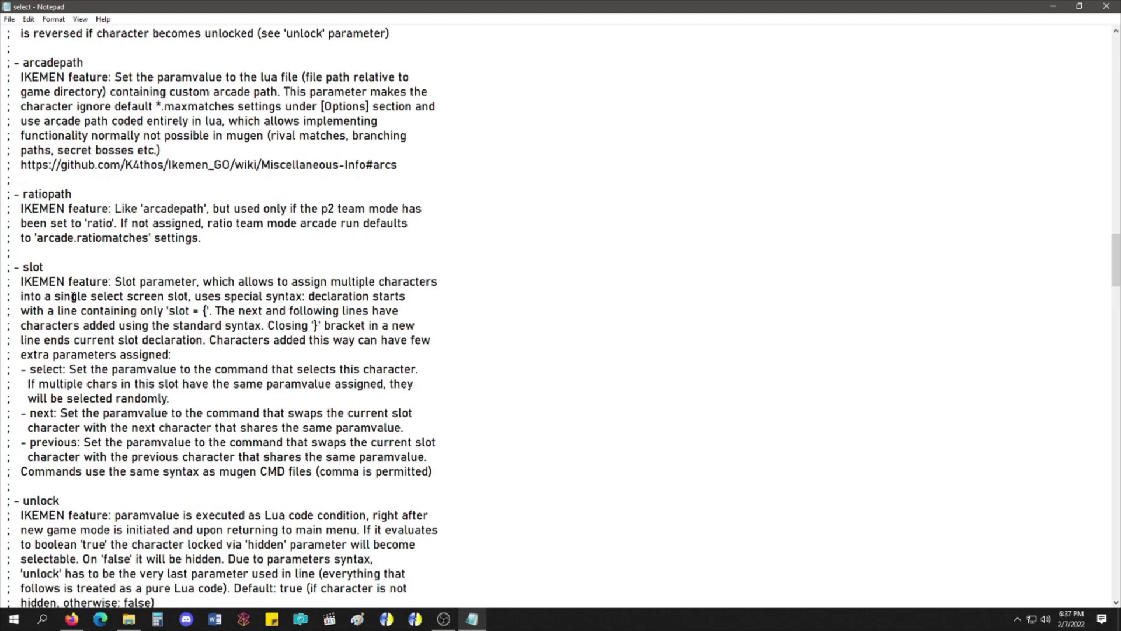
{"action": "scroll", "coordinate": [74, 297], "scroll_direction": "down", "scroll_amount": 1}
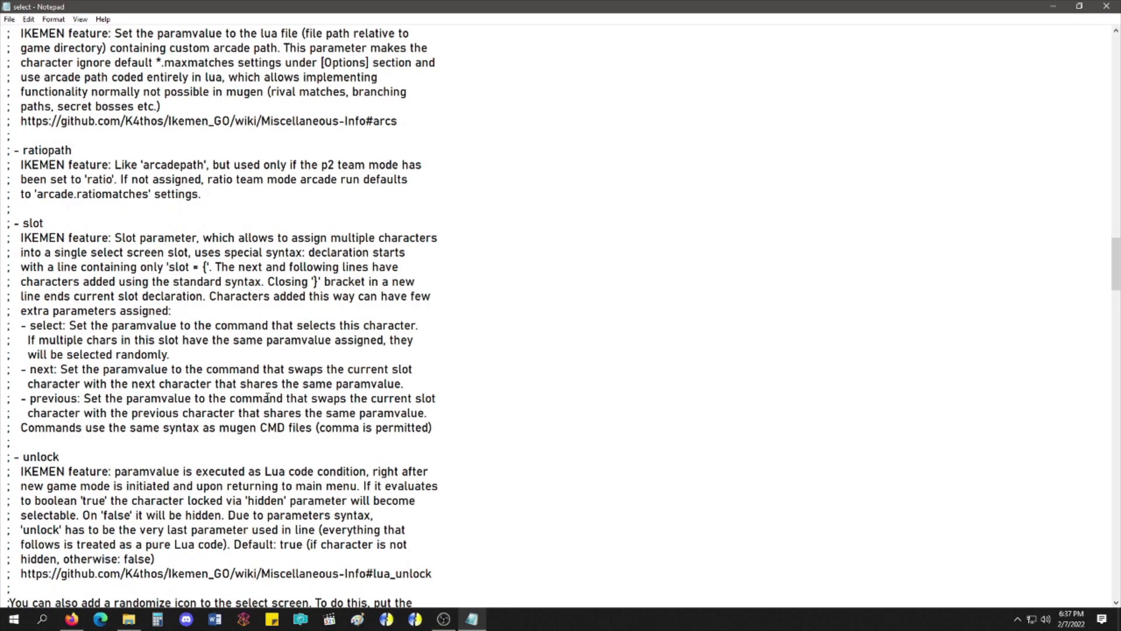
{"action": "left_click_drag", "start_coordinate": [449, 431], "coordinate": [14, 224]}
{"action": "left_click", "coordinate": [70, 237]}
{"action": "scroll", "coordinate": [158, 329], "scroll_direction": "down", "scroll_amount": 2}
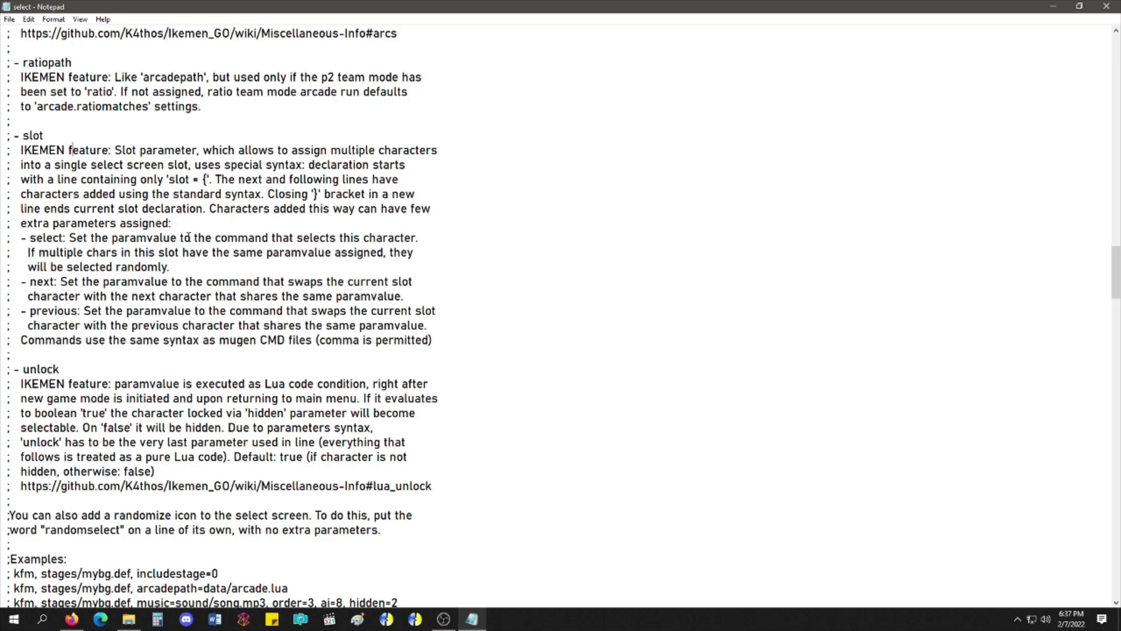
{"action": "scroll", "coordinate": [186, 238], "scroll_direction": "down", "scroll_amount": 7}
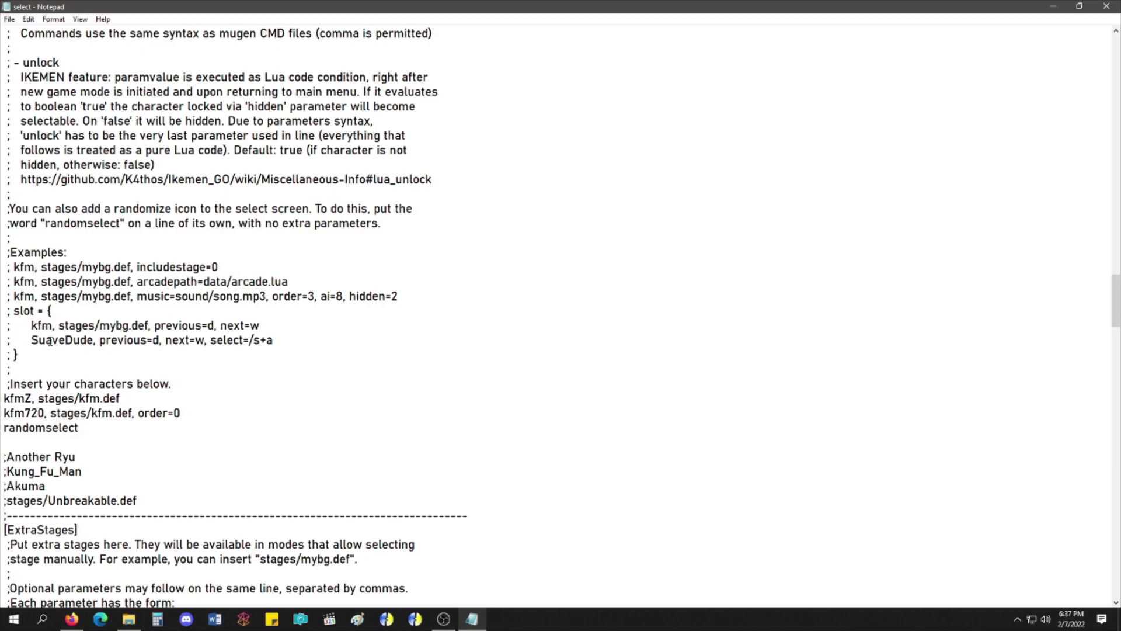
{"action": "left_click_drag", "start_coordinate": [27, 356], "coordinate": [2, 312]}
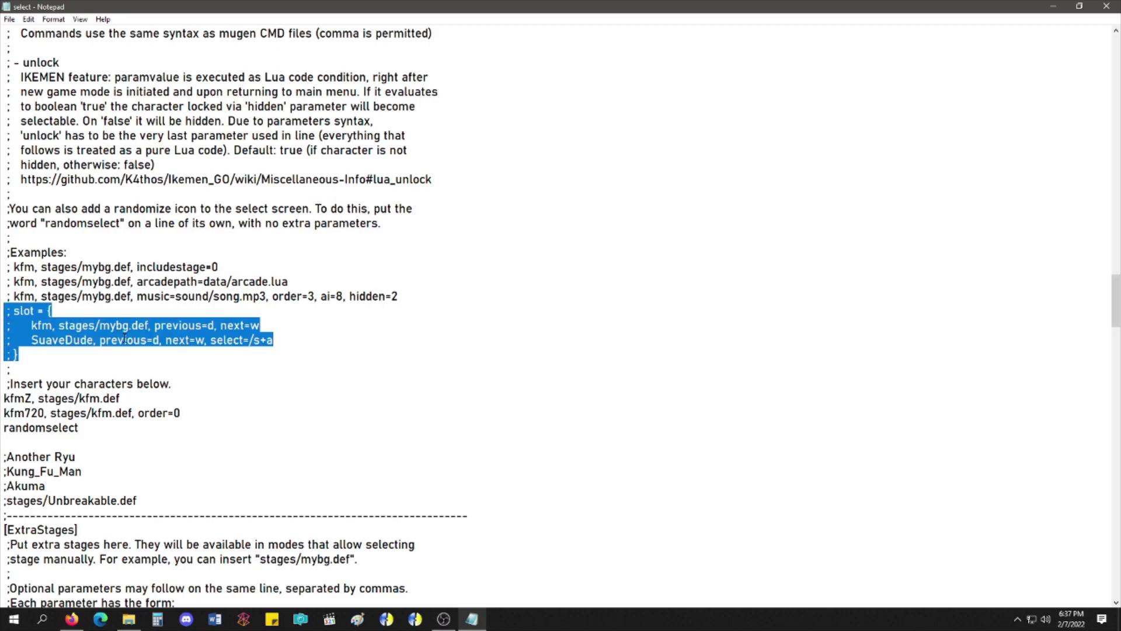
{"action": "left_click", "coordinate": [152, 353]}
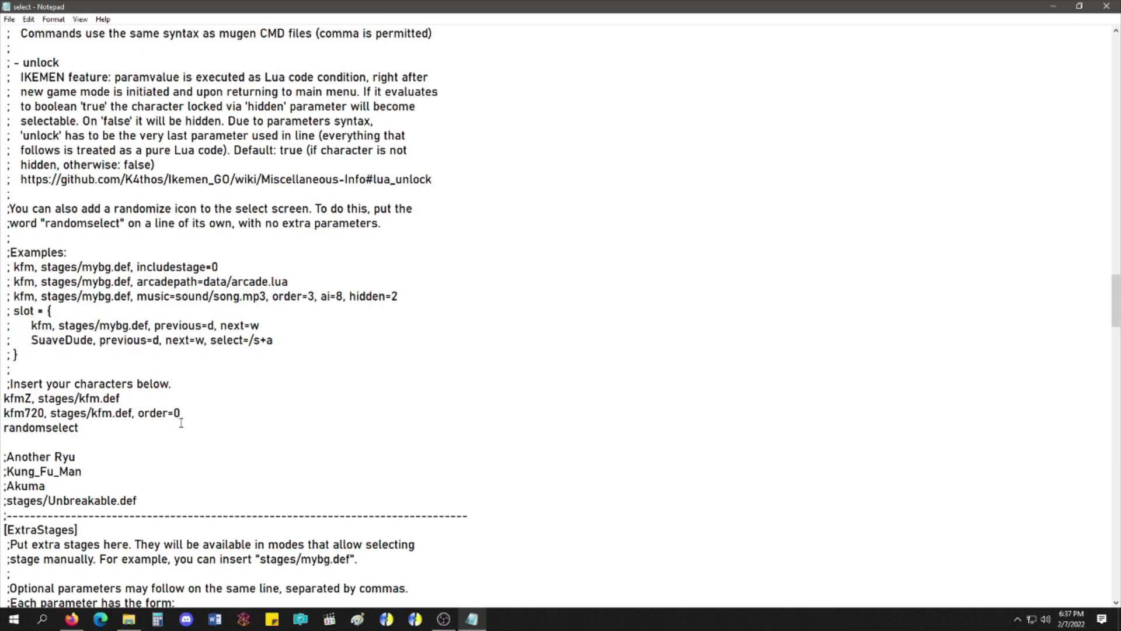
Step: Insert a blank line below the "Insert your characters below." comment
{"action": "left_click", "coordinate": [198, 383]}
{"action": "key", "text": "Return"}
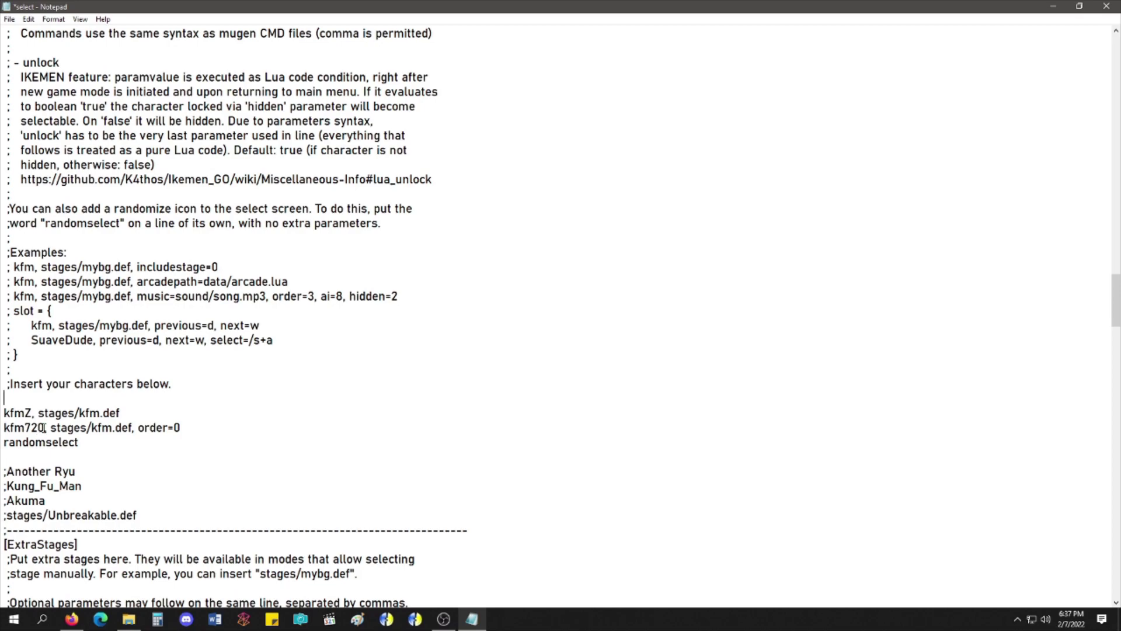
{"action": "left_click", "coordinate": [79, 501]}
{"action": "left_click", "coordinate": [95, 489]}
{"action": "left_click", "coordinate": [92, 472]}
{"action": "left_click", "coordinate": [91, 498]}
{"action": "left_click", "coordinate": [148, 517]}
Step: Delete the kfm720 and randomselect lines and the blank line below them from the character list
{"action": "left_click_drag", "start_coordinate": [107, 446], "coordinate": [1, 431]}
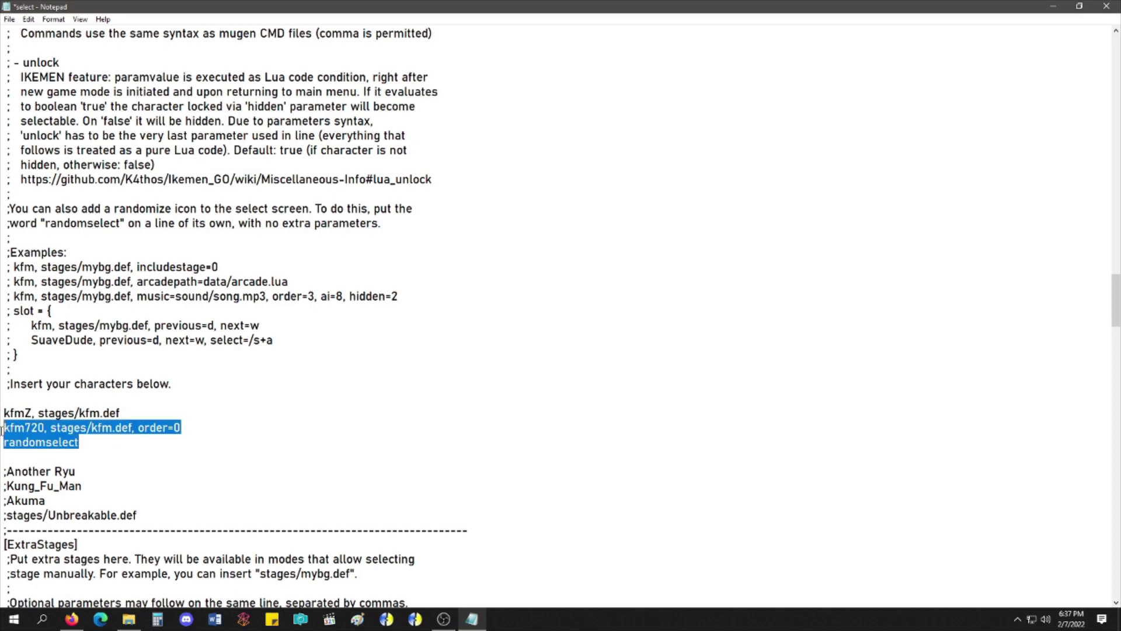
{"action": "key", "text": "BackSpace"}
{"action": "key", "text": "BackSpace"}
{"action": "key", "text": "Delete"}
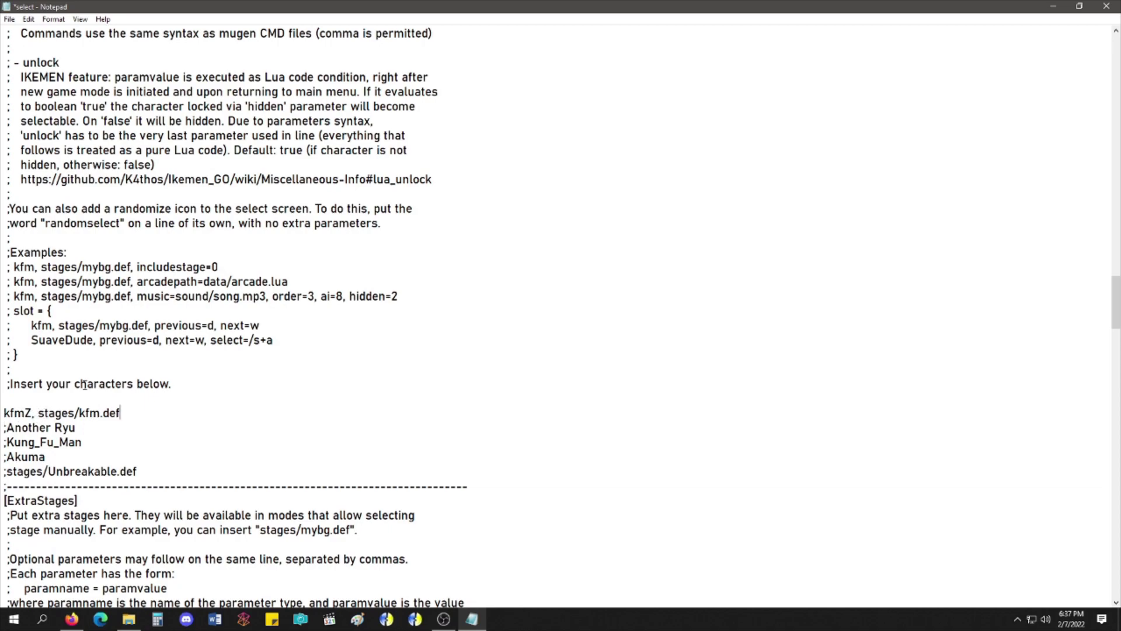
Step: Copy the commented slot example block and paste it above the kfmZ line in the character list
{"action": "left_click_drag", "start_coordinate": [41, 352], "coordinate": [2, 314]}
{"action": "key", "text": "ctrl+c"}
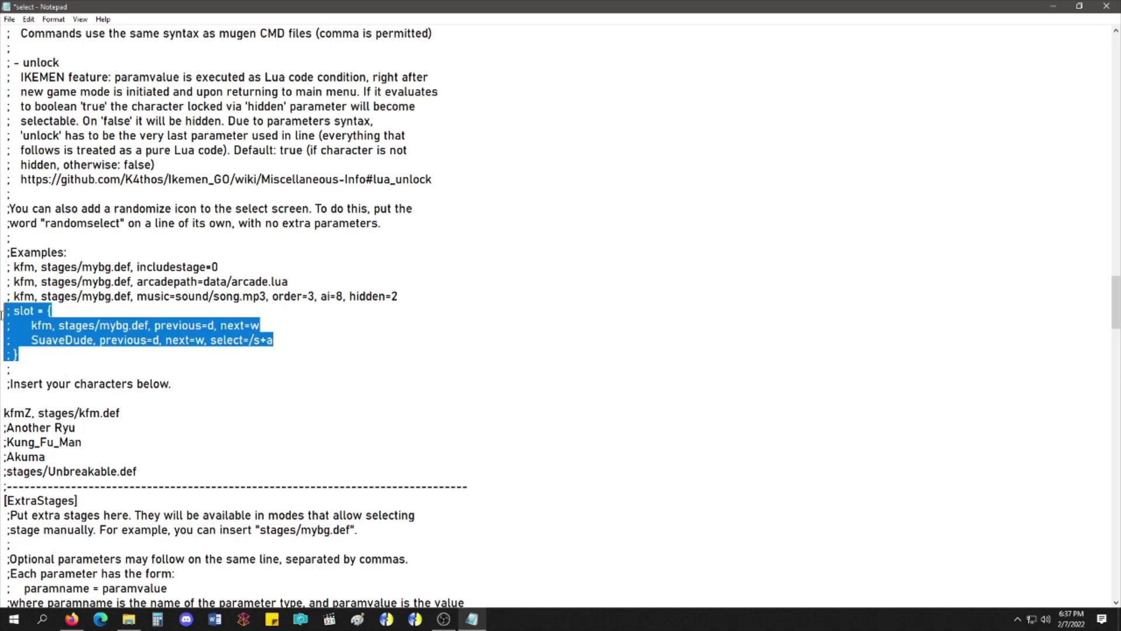
{"action": "left_click", "coordinate": [131, 403]}
{"action": "key", "text": "Return"}
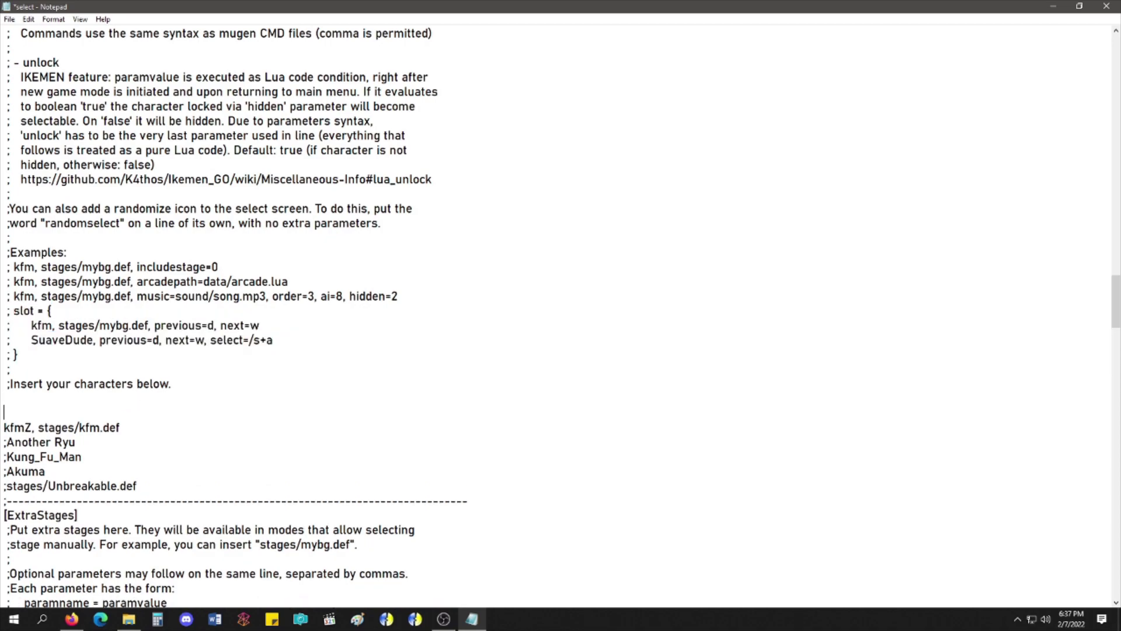
{"action": "key", "text": "ctrl+v"}
Step: Remove the semicolons and leading spacing from all four lines of the pasted slot block
{"action": "left_click", "coordinate": [14, 413]}
{"action": "key", "text": "BackSpace"}
{"action": "key", "text": "BackSpace"}
{"action": "left_click", "coordinate": [29, 428]}
{"action": "key", "text": "BackSpace"}
{"action": "key", "text": "BackSpace"}
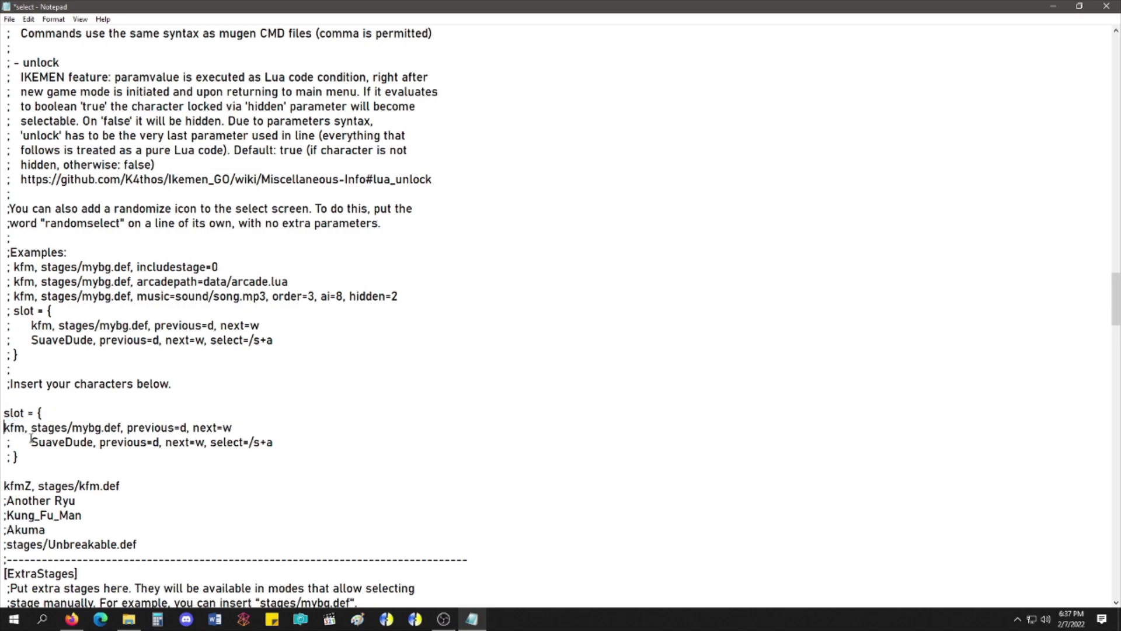
{"action": "left_click", "coordinate": [31, 442]}
{"action": "key", "text": "BackSpace"}
{"action": "key", "text": "BackSpace"}
{"action": "left_click_drag", "start_coordinate": [15, 456], "coordinate": [1, 456]}
{"action": "key", "text": "BackSpace"}
Step: Indent the kfm and SuaveDude lines inside the slot block by one tab
{"action": "left_click", "coordinate": [4, 428]}
{"action": "key", "text": "Tab"}
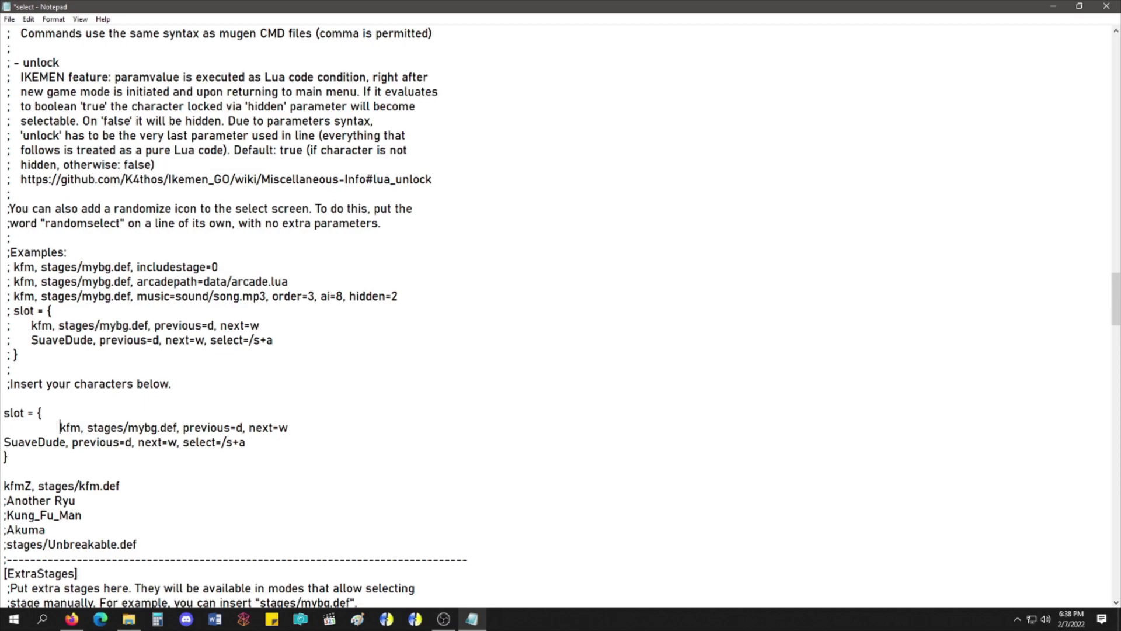
{"action": "left_click", "coordinate": [4, 442]}
{"action": "key", "text": "Tab"}
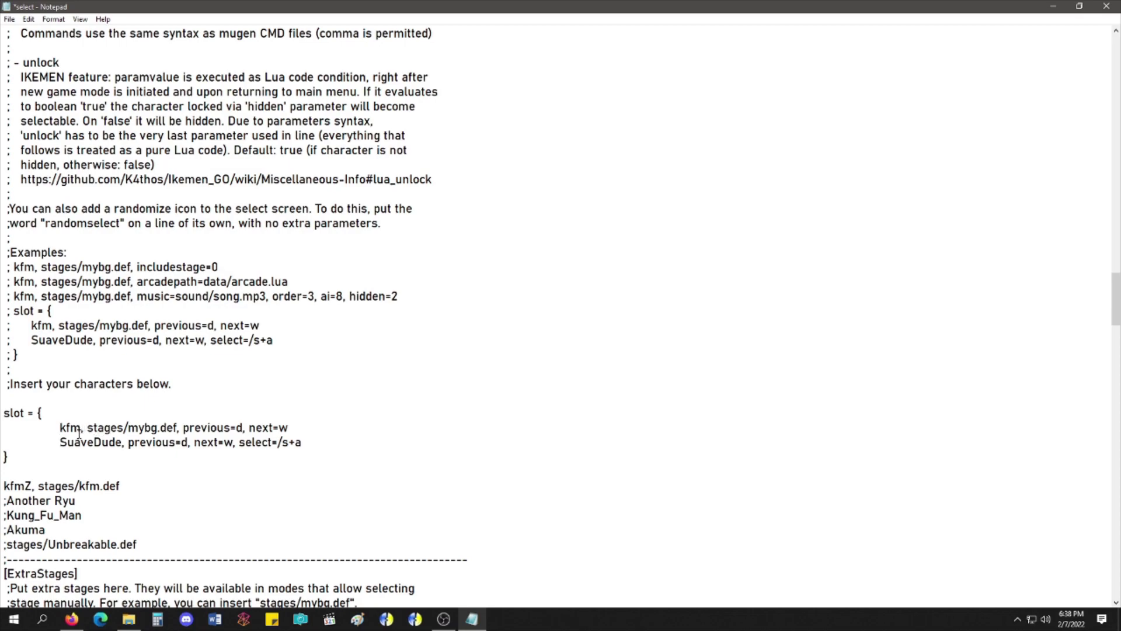
Step: Move the "kfmZ, stages/kfm.def" entry into the slot block, replacing the kfm character and its stages/mybg.def path
{"action": "type", "text": "z"}
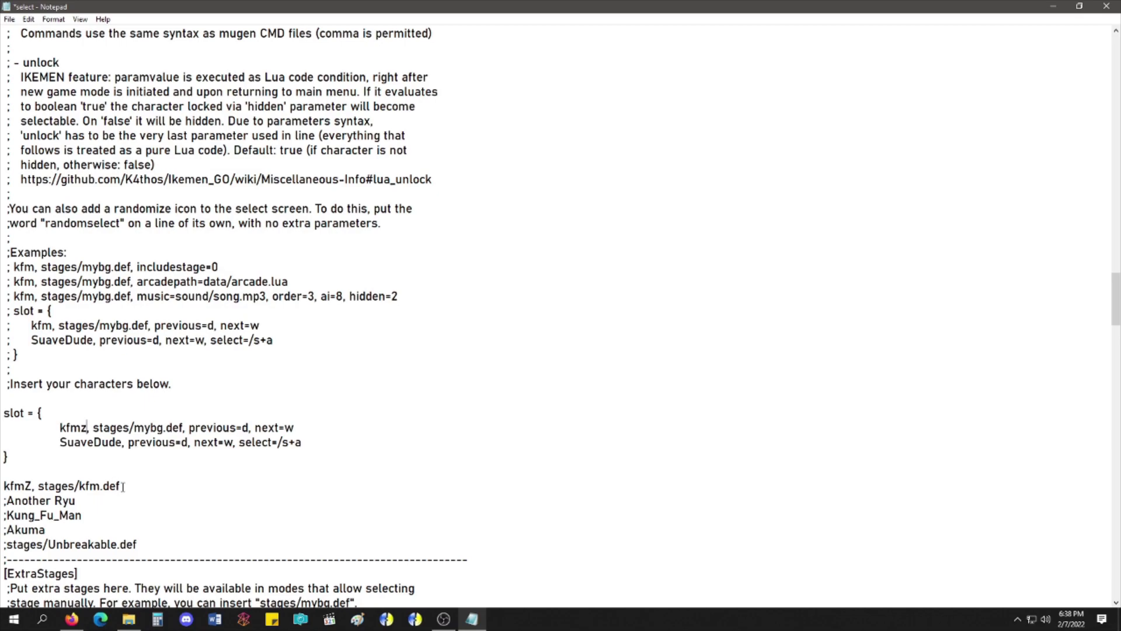
{"action": "left_click_drag", "start_coordinate": [122, 486], "coordinate": [3, 486]}
{"action": "key", "text": "ctrl+x"}
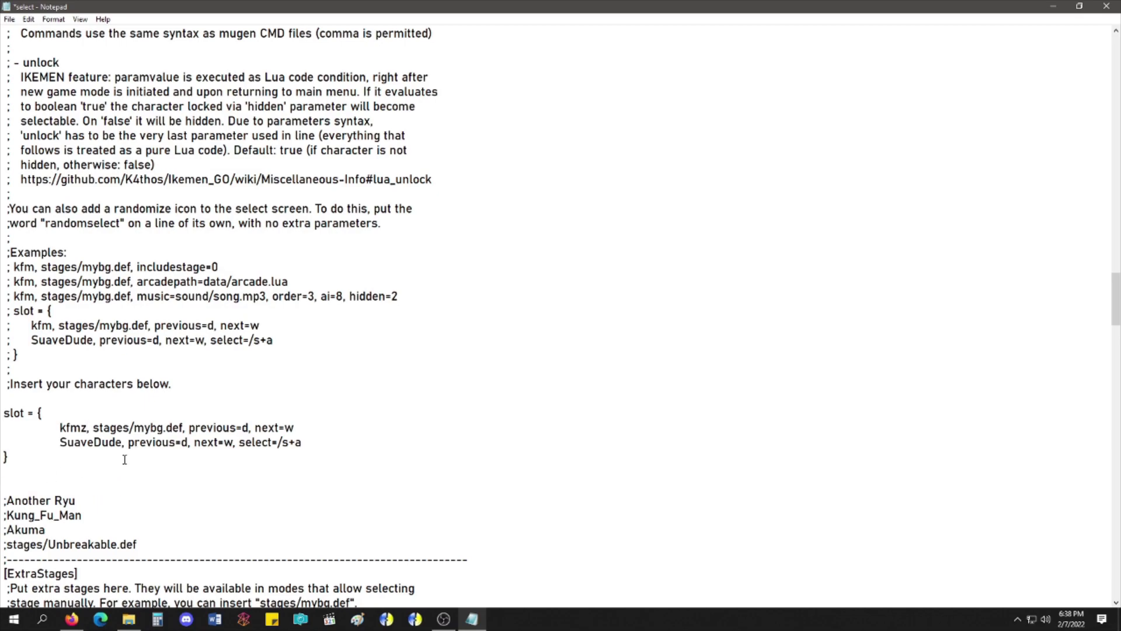
{"action": "left_click_drag", "start_coordinate": [183, 427], "coordinate": [59, 428]}
{"action": "key", "text": "ctrl+v"}
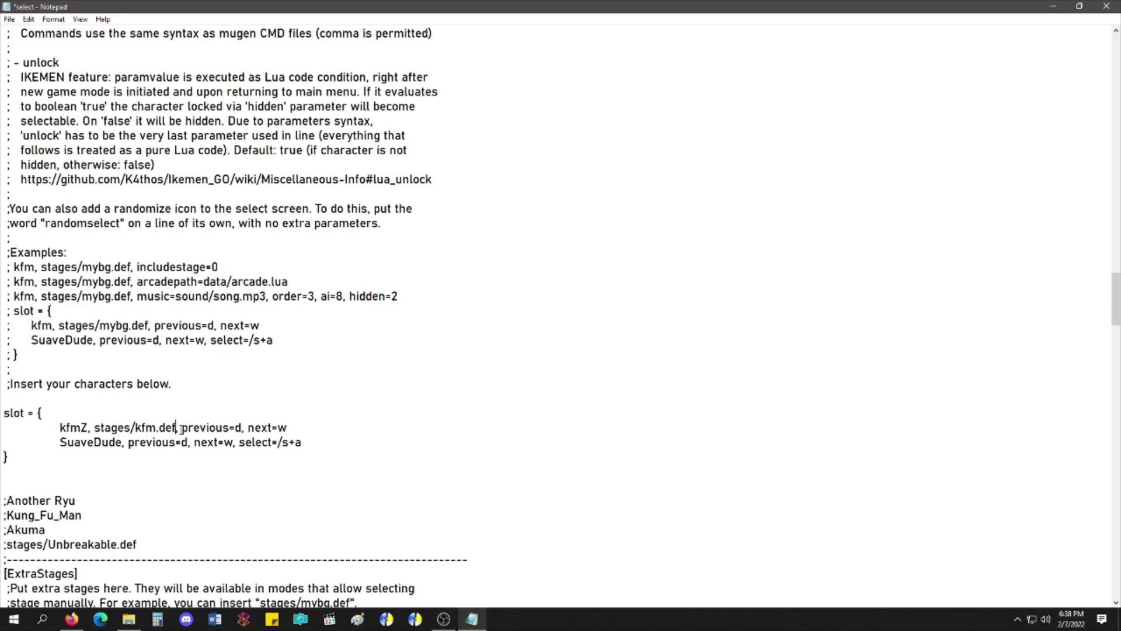
Step: Replace SuaveDude with Kung_Fu_Man in the slot block under the kfmZ line
{"action": "left_click_drag", "start_coordinate": [176, 428], "coordinate": [291, 428]}
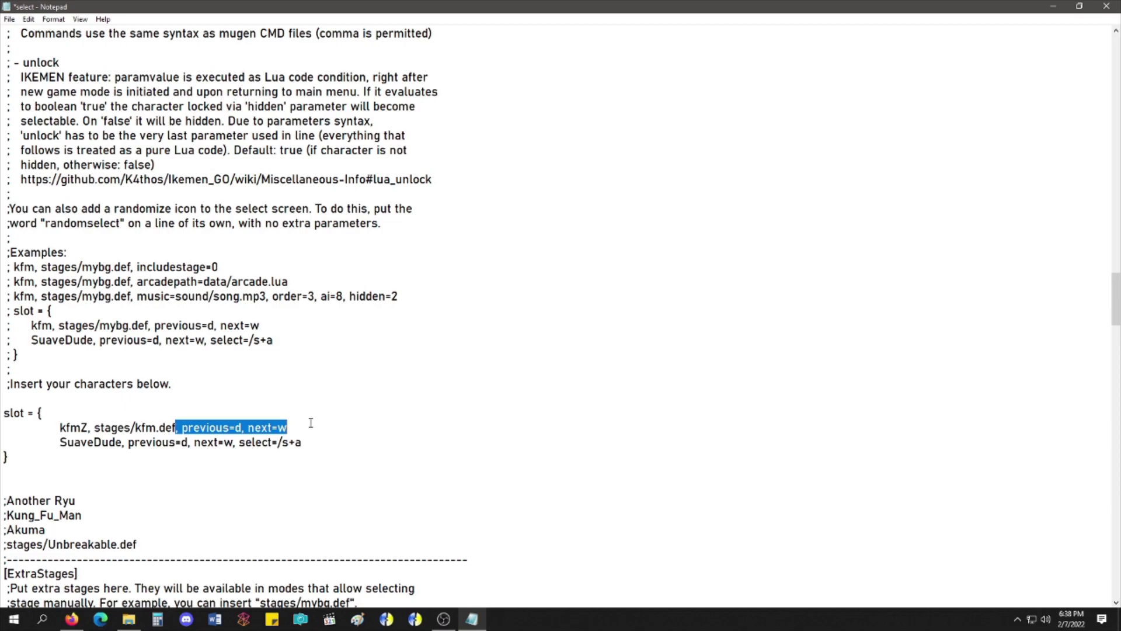
{"action": "left_click_drag", "start_coordinate": [85, 515], "coordinate": [37, 515]}
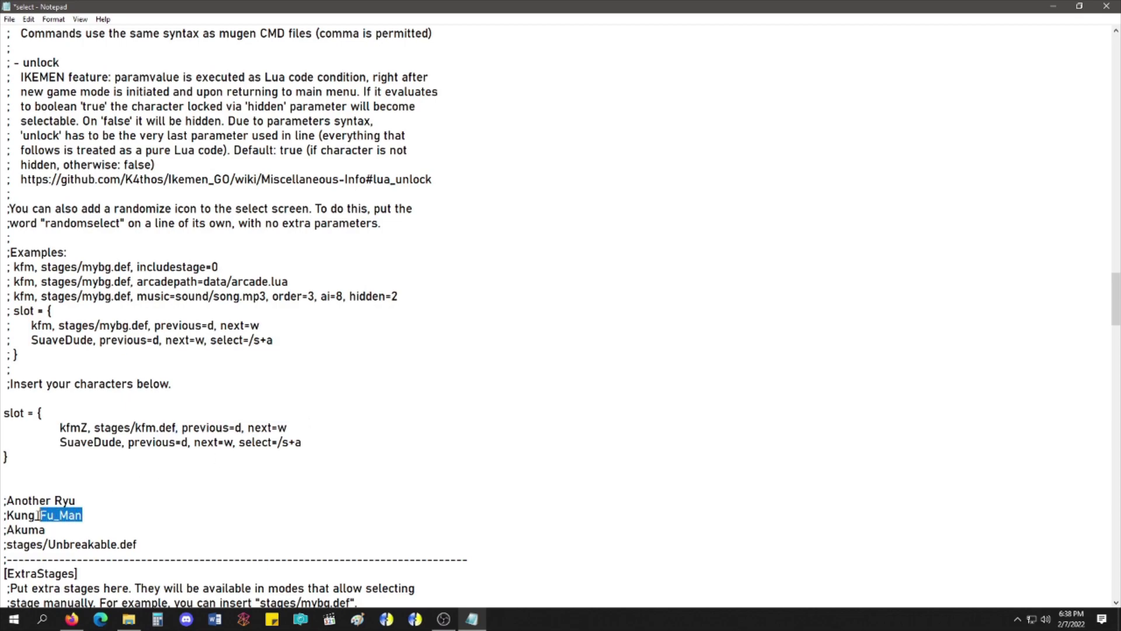
{"action": "left_click_drag", "start_coordinate": [117, 442], "coordinate": [59, 442]}
{"action": "key", "text": "ctrl+v"}
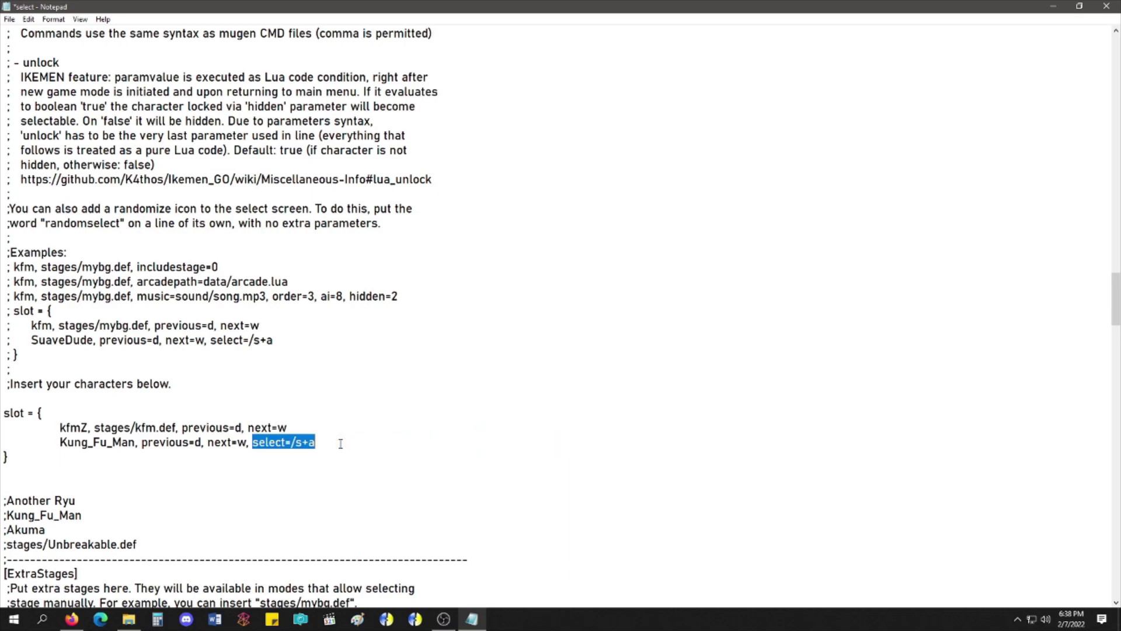
Step: Duplicate the whole kfmZ and Kung_Fu_Man slot block directly below the original
{"action": "left_click_drag", "start_coordinate": [34, 459], "coordinate": [3, 415]}
{"action": "left_click", "coordinate": [30, 473]}
{"action": "key", "text": "ctrl+v"}
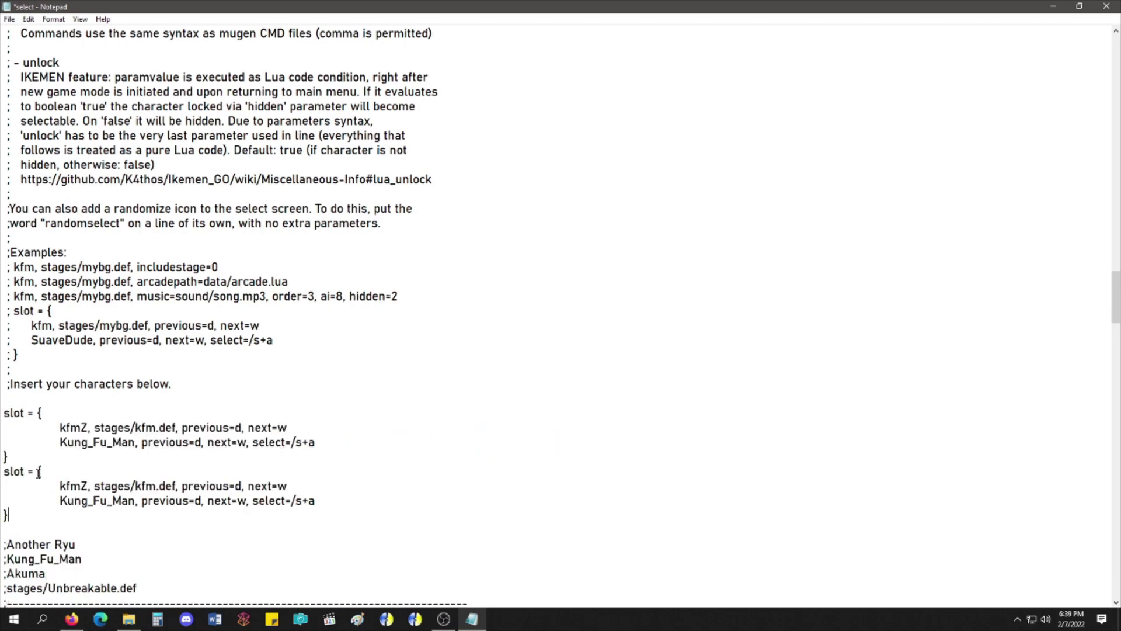
Step: Replace kfmZ with Another Ryu and Kung_Fu_Man with Akuma in the second slot block
{"action": "left_click_drag", "start_coordinate": [79, 551], "coordinate": [25, 547]}
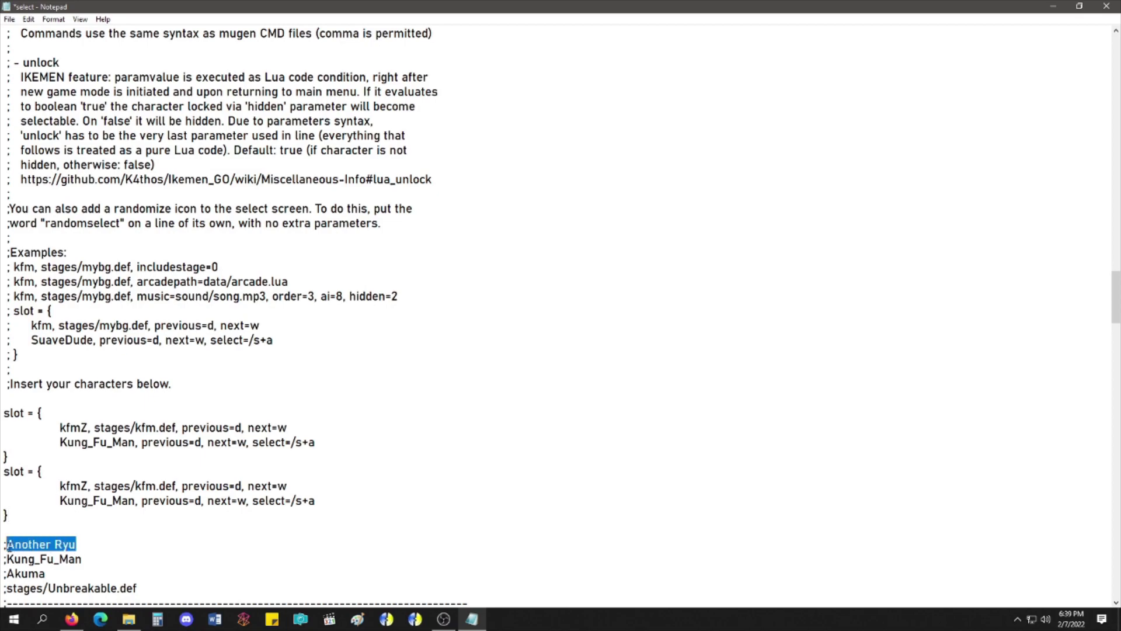
{"action": "left_click_drag", "start_coordinate": [89, 486], "coordinate": [80, 486]}
{"action": "key", "text": "ctrl+v"}
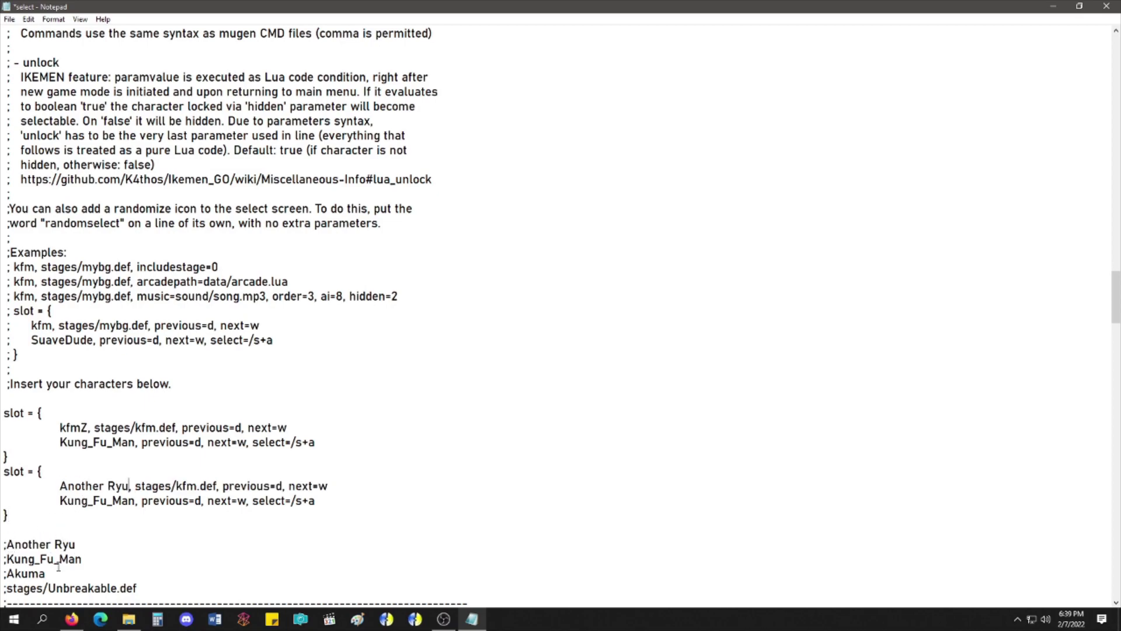
{"action": "left_click_drag", "start_coordinate": [46, 573], "coordinate": [17, 573]}
{"action": "left_click_drag", "start_coordinate": [135, 501], "coordinate": [59, 501]}
{"action": "key", "text": "ctrl+v"}
Step: Set stages/Unbreakable.def as the stage for both Another Ryu and Akuma, with a space before Akuma's stage path
{"action": "left_click_drag", "start_coordinate": [139, 588], "coordinate": [23, 589]}
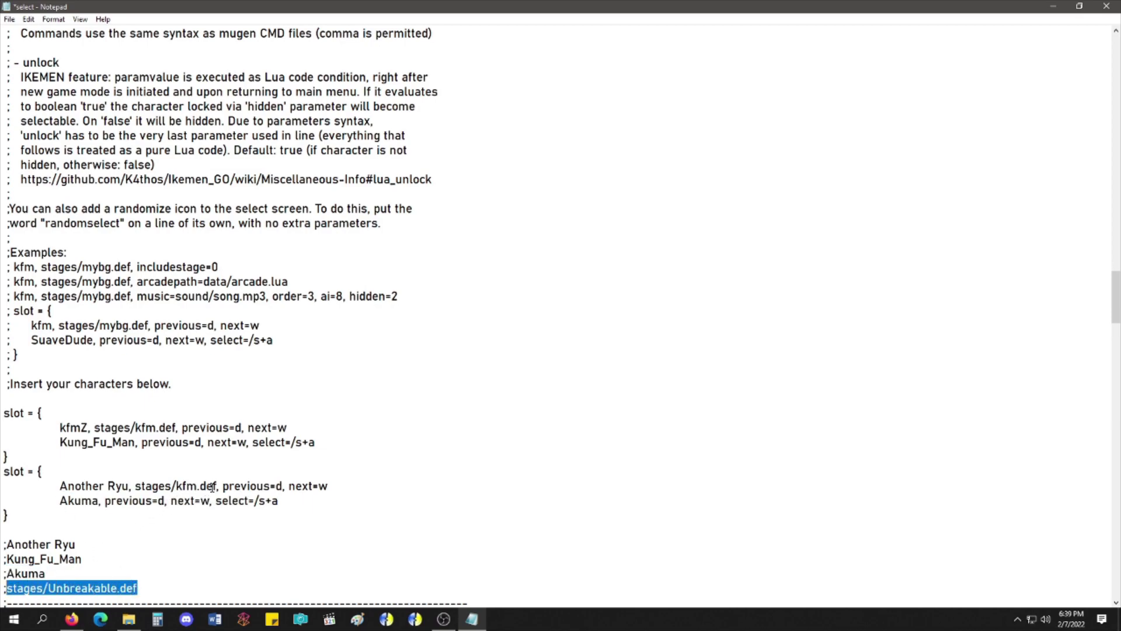
{"action": "left_click_drag", "start_coordinate": [217, 486], "coordinate": [135, 485]}
{"action": "key", "text": "ctrl+v"}
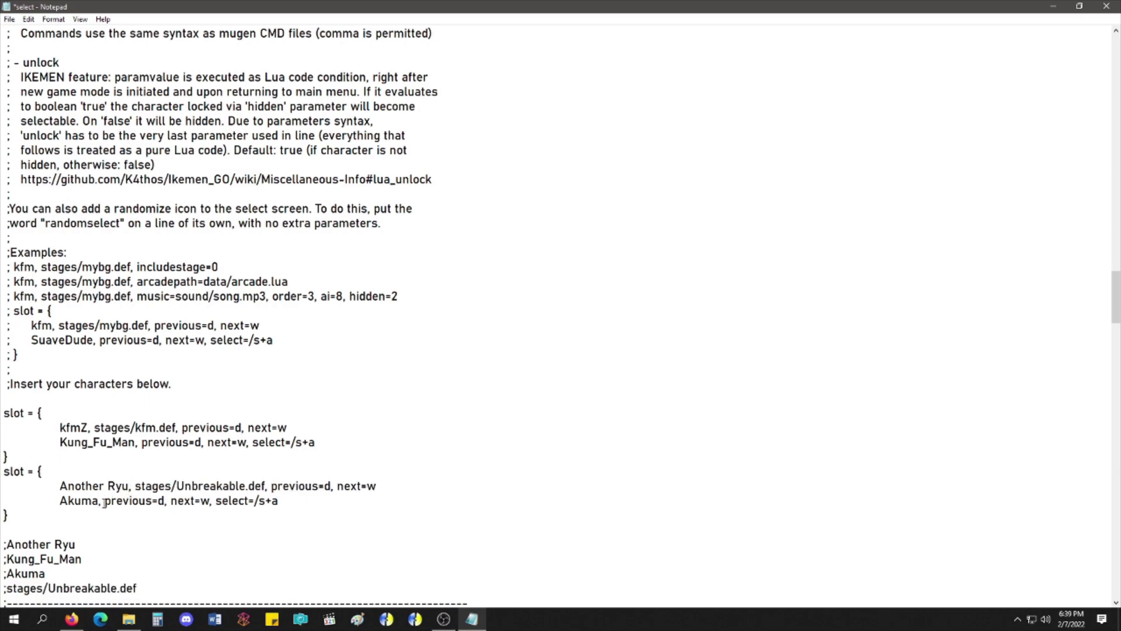
{"action": "key", "text": "ctrl+v"}
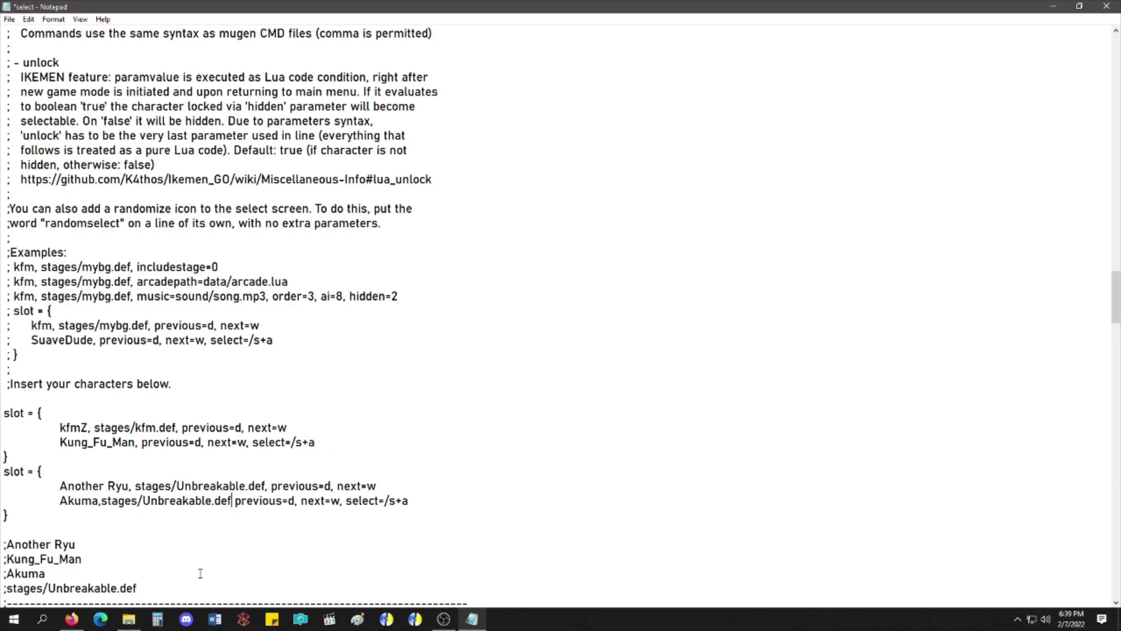
{"action": "left_click", "coordinate": [101, 500]}
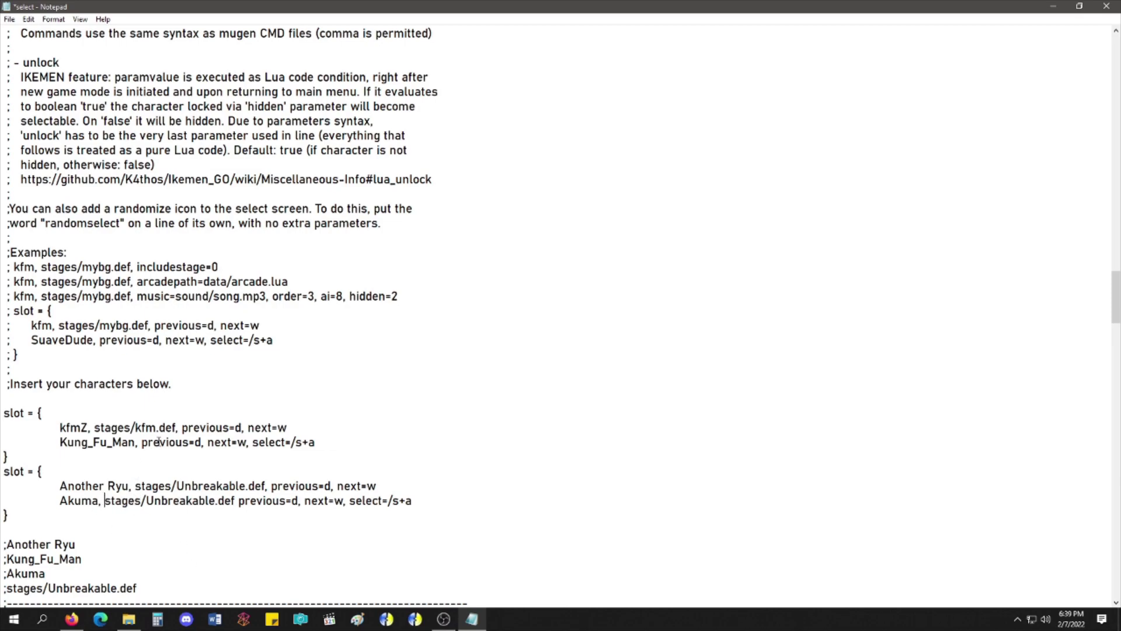
Step: Save select.def and test-launch Ikemen_GO from its folder, dismissing the error dialog and returning to the text file
{"action": "left_click", "coordinate": [9, 20]}
{"action": "left_click", "coordinate": [26, 72]}
{"action": "left_click", "coordinate": [133, 623]}
{"action": "double_click", "coordinate": [407, 309]}
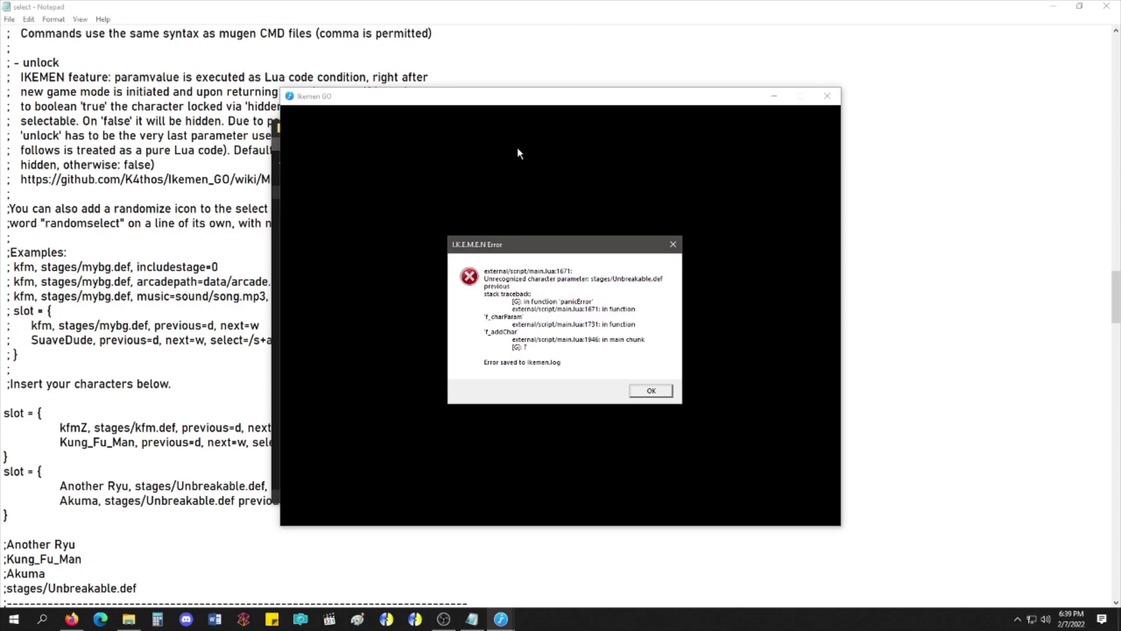
{"action": "key", "text": "Return"}
{"action": "left_click", "coordinate": [251, 359]}
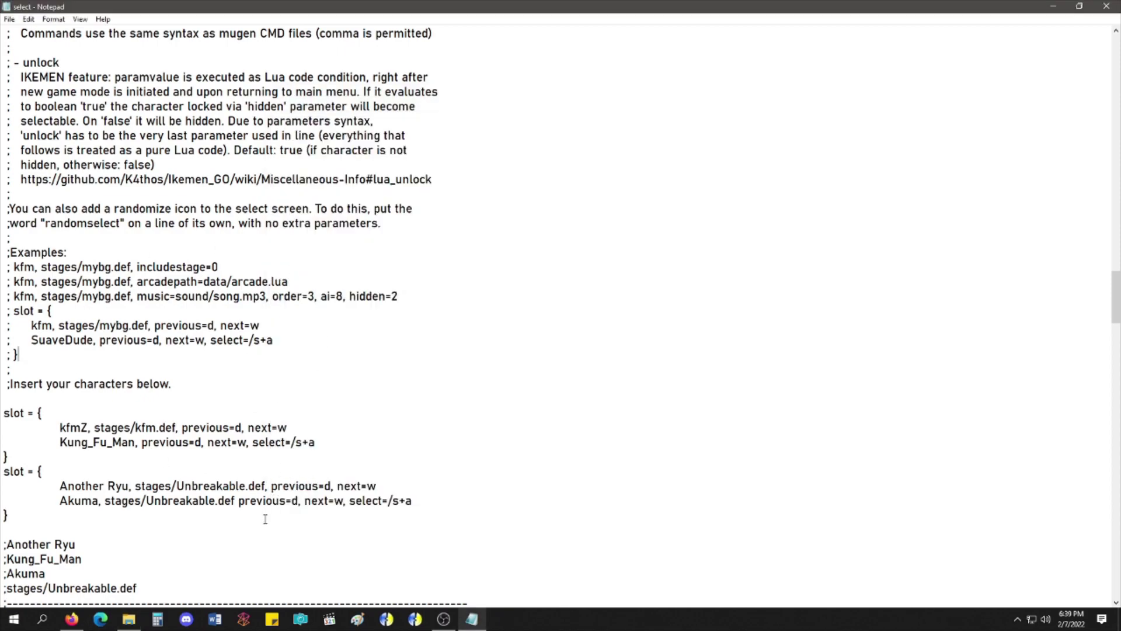
Step: Add a comma after stages/Unbreakable.def on the Akuma line and save select.def
{"action": "left_click", "coordinate": [237, 500]}
{"action": "type", "text": ","}
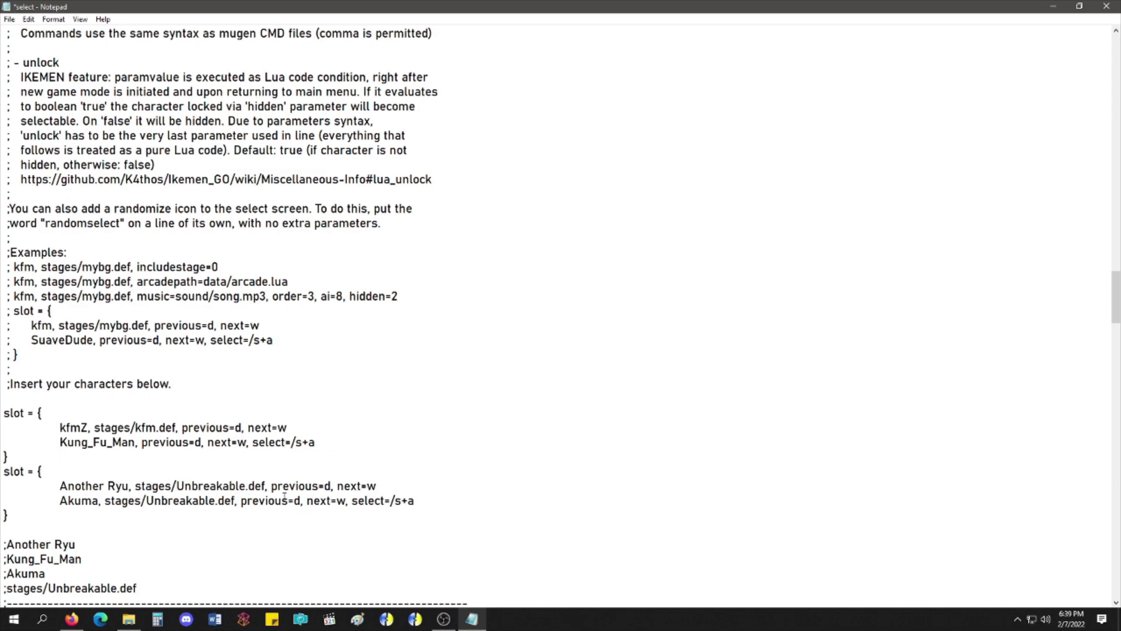
{"action": "left_click", "coordinate": [9, 19]}
{"action": "left_click", "coordinate": [23, 65]}
Step: Launch Ikemen_GO from its folder and start Arcade in Single Mode to reach the character select screen
{"action": "left_click", "coordinate": [128, 619]}
{"action": "double_click", "coordinate": [475, 310]}
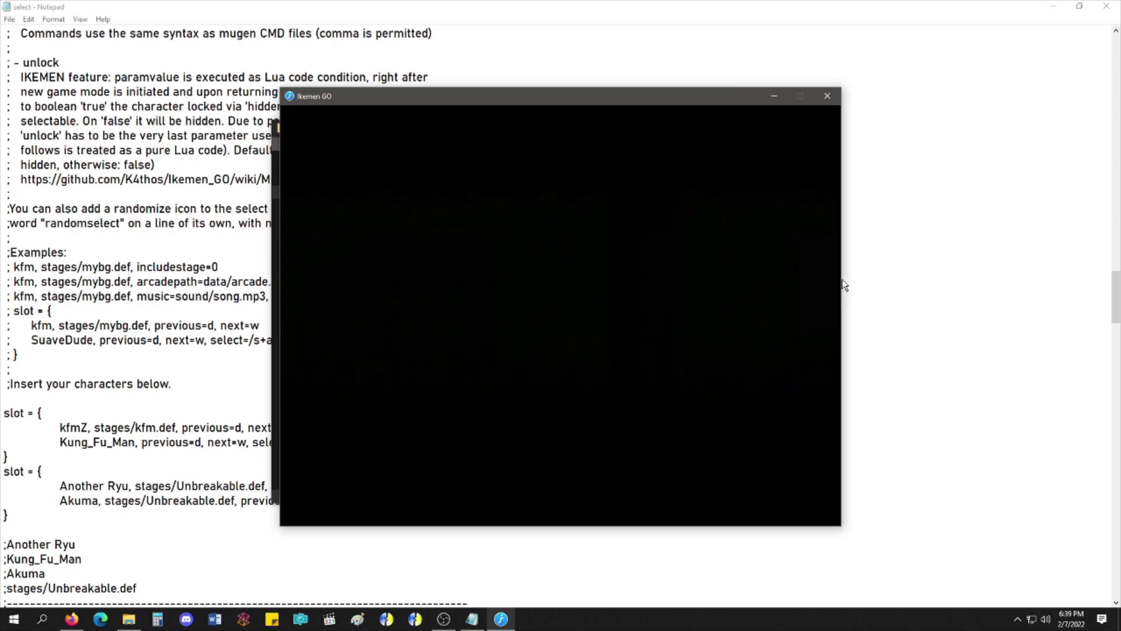
{"action": "key", "text": "Return"}
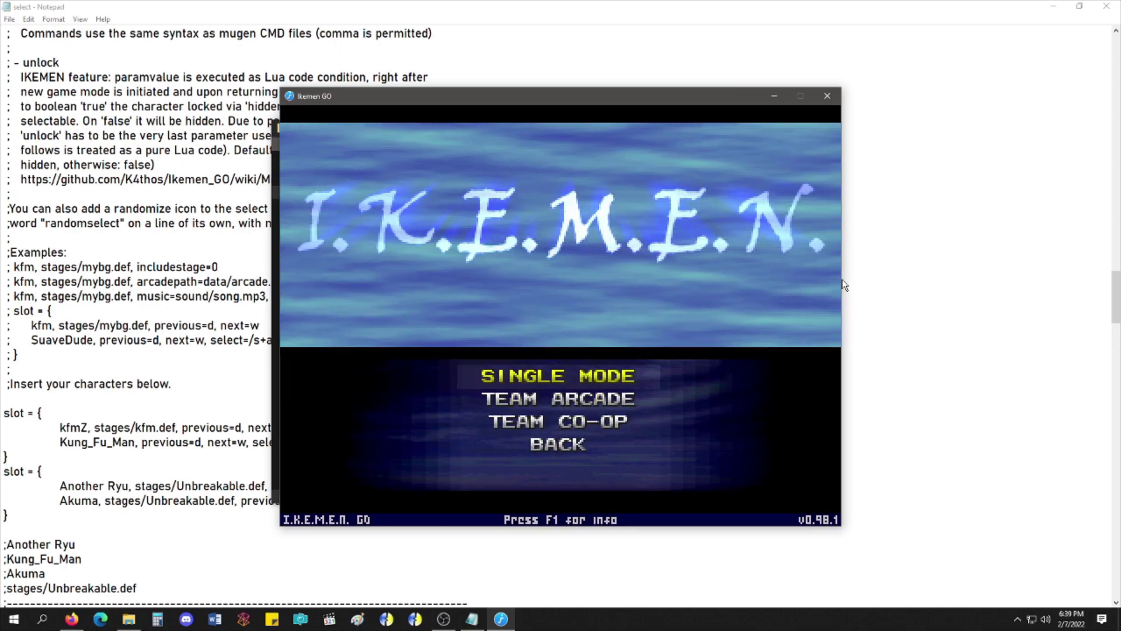
{"action": "key", "text": "Return"}
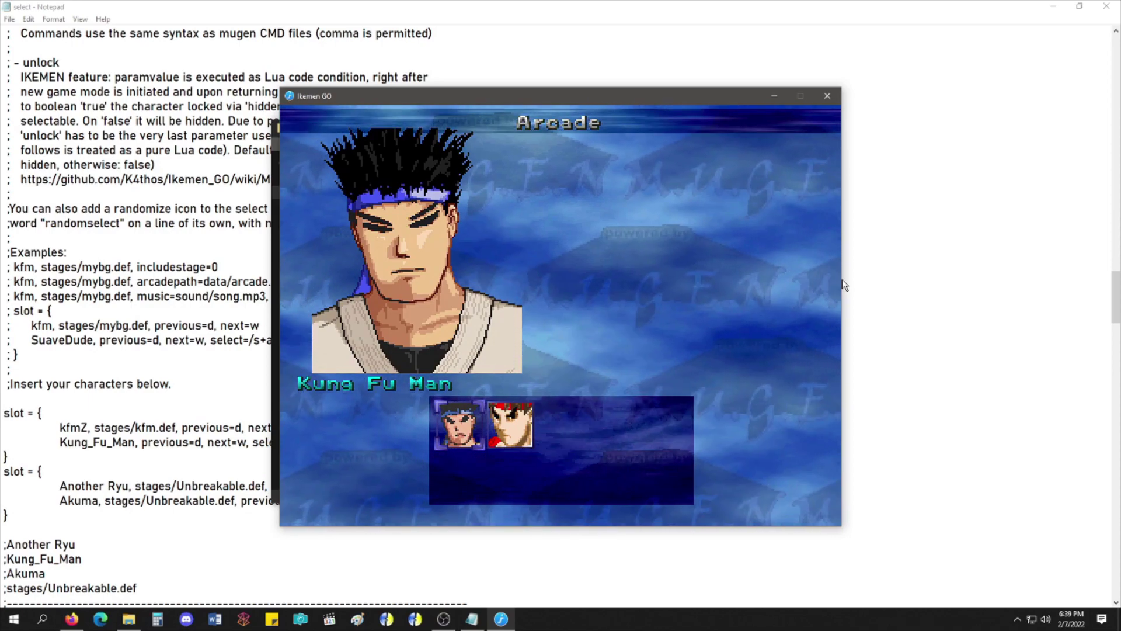
Step: Test swapping the characters within both slots using their next and previous commands, and close the game to return to select.def
{"action": "key", "text": "Right"}
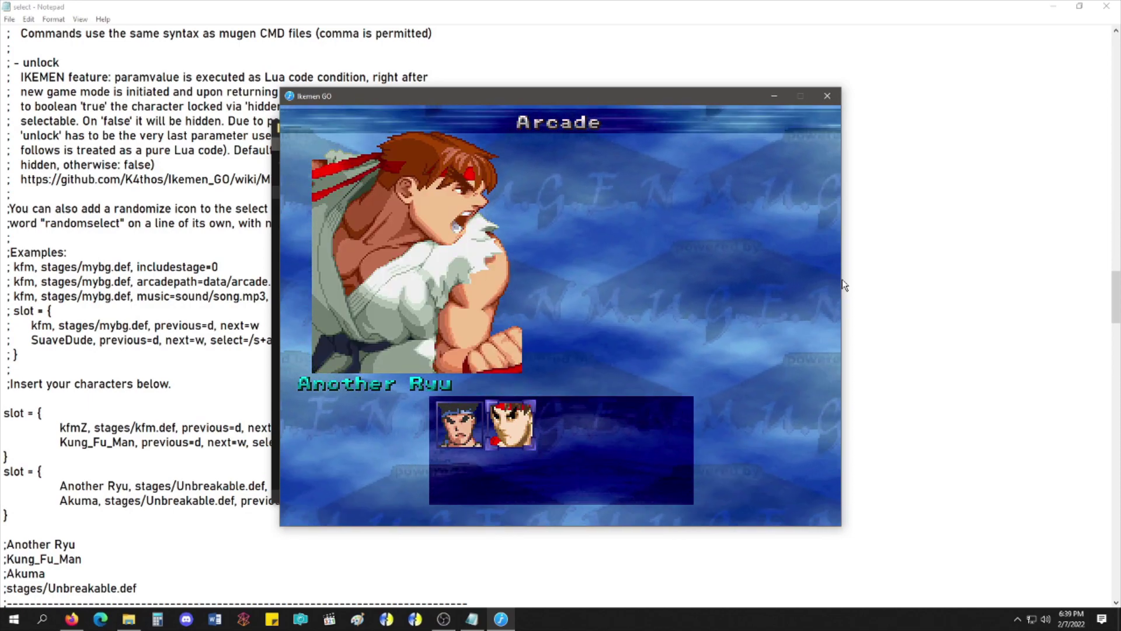
{"action": "key", "text": "Left"}
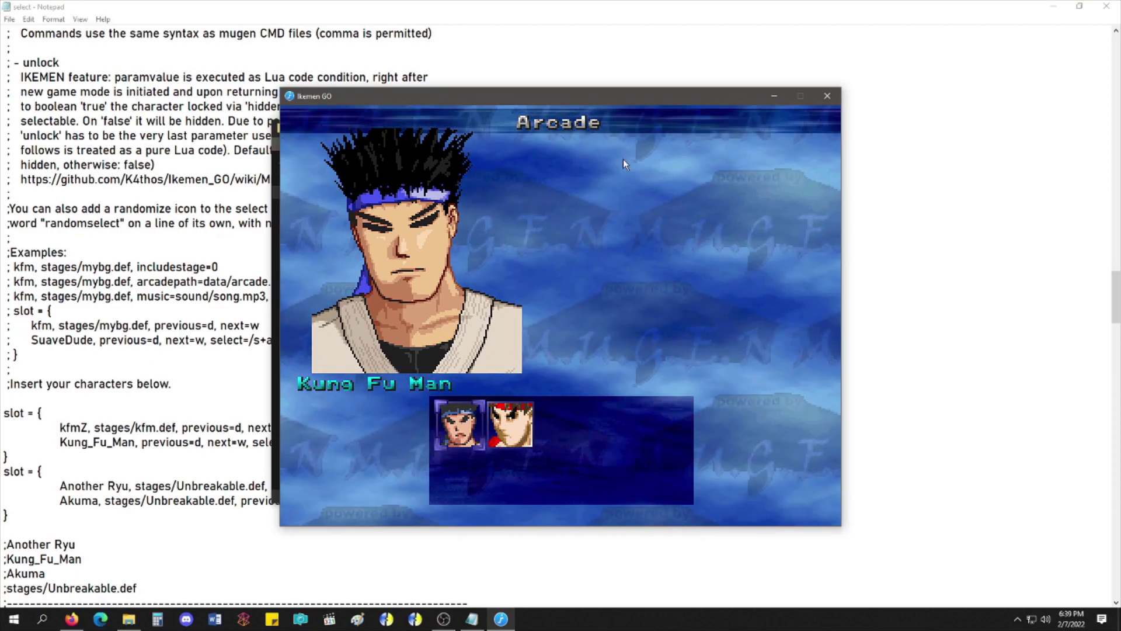
{"action": "key", "text": "w"}
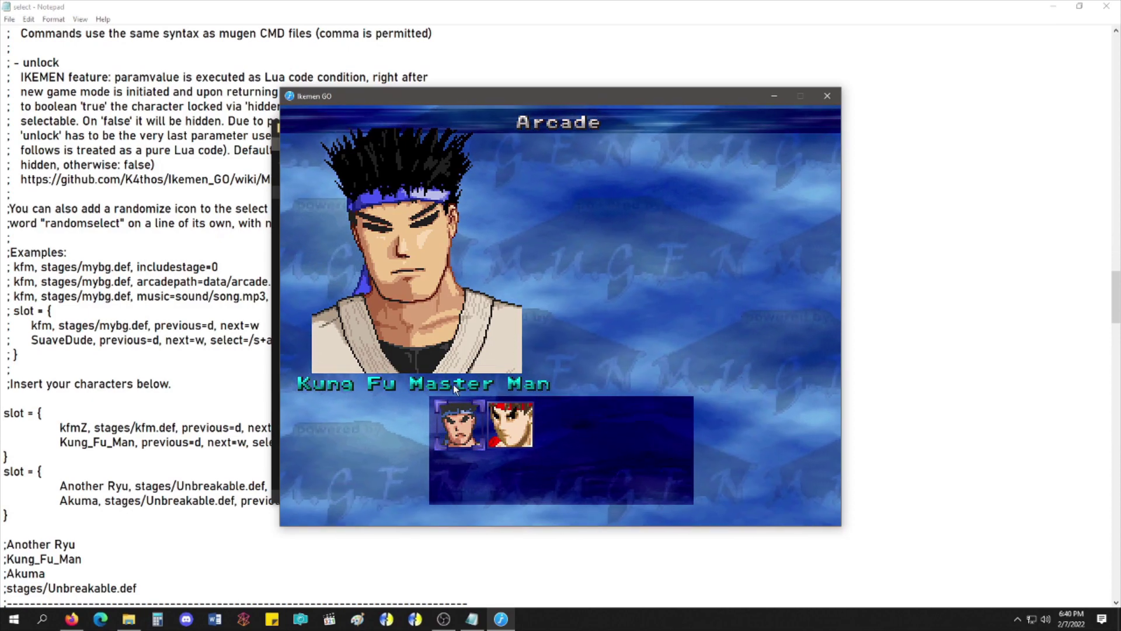
{"action": "key", "text": "Right"}
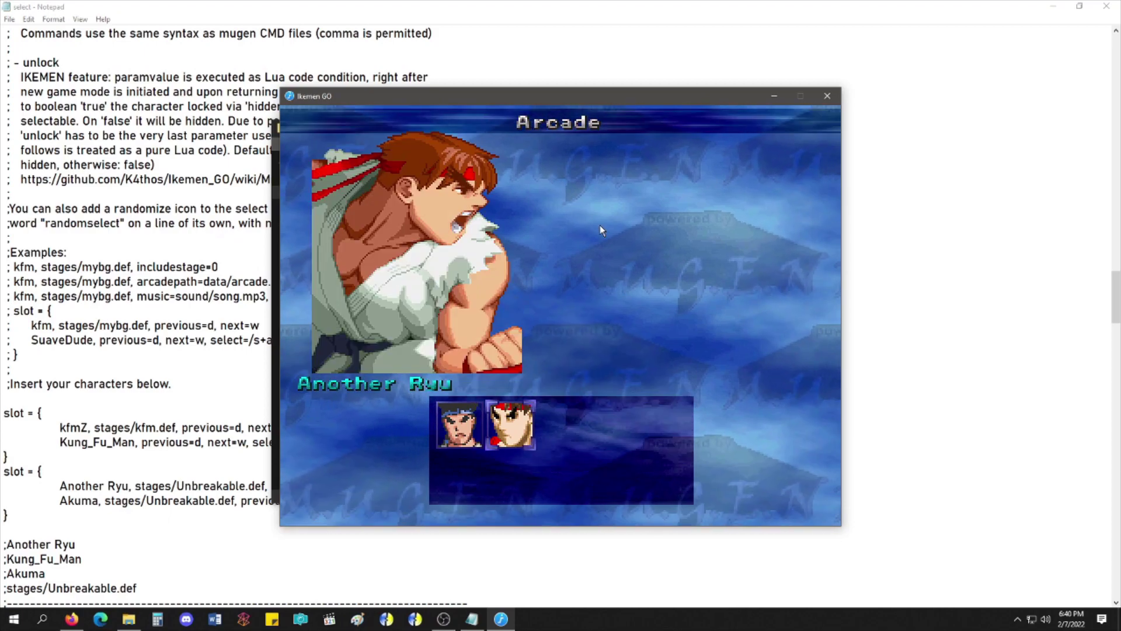
{"action": "key", "text": "w"}
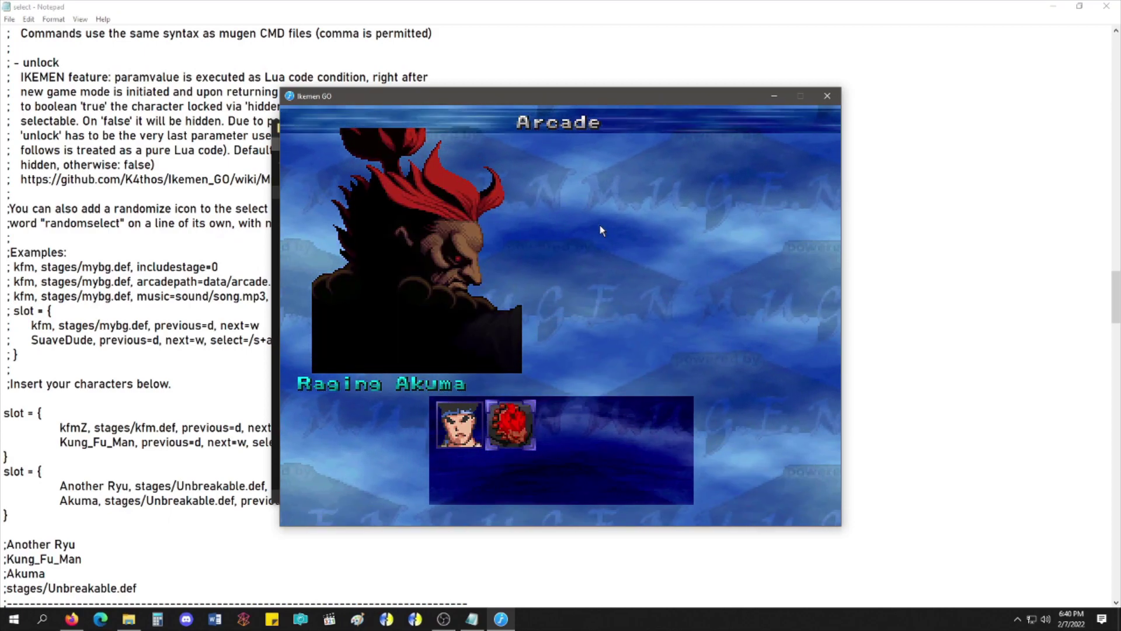
{"action": "key", "text": "d"}
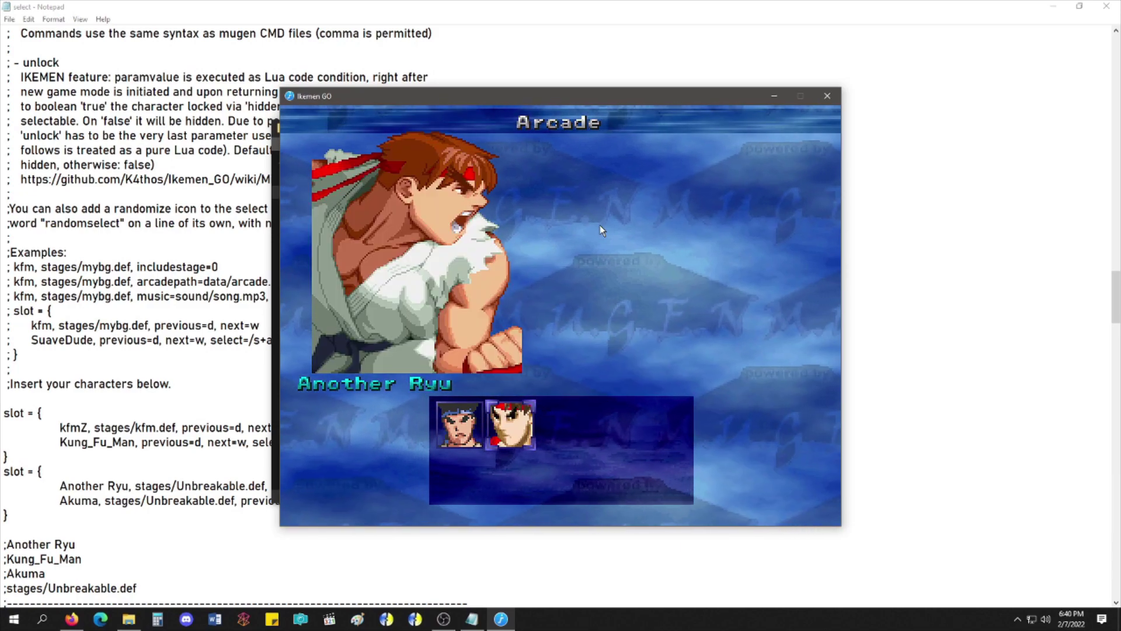
{"action": "key", "text": "w"}
{"action": "key", "text": "d"}
{"action": "key", "text": "w"}
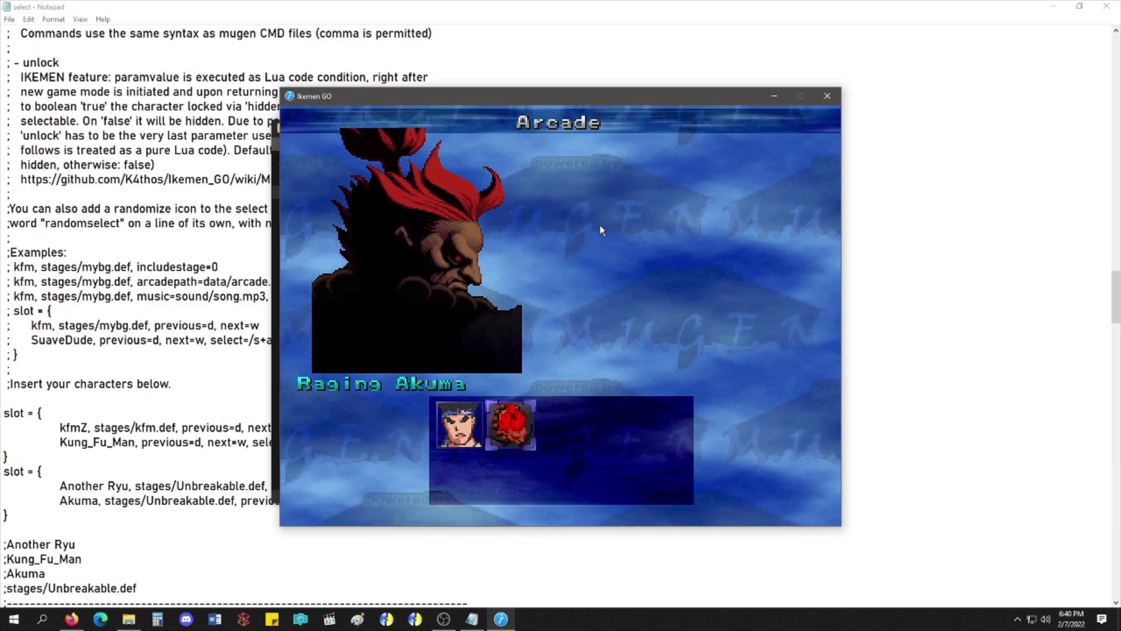
{"action": "key", "text": "d"}
{"action": "key", "text": "Left"}
{"action": "key", "text": "d"}
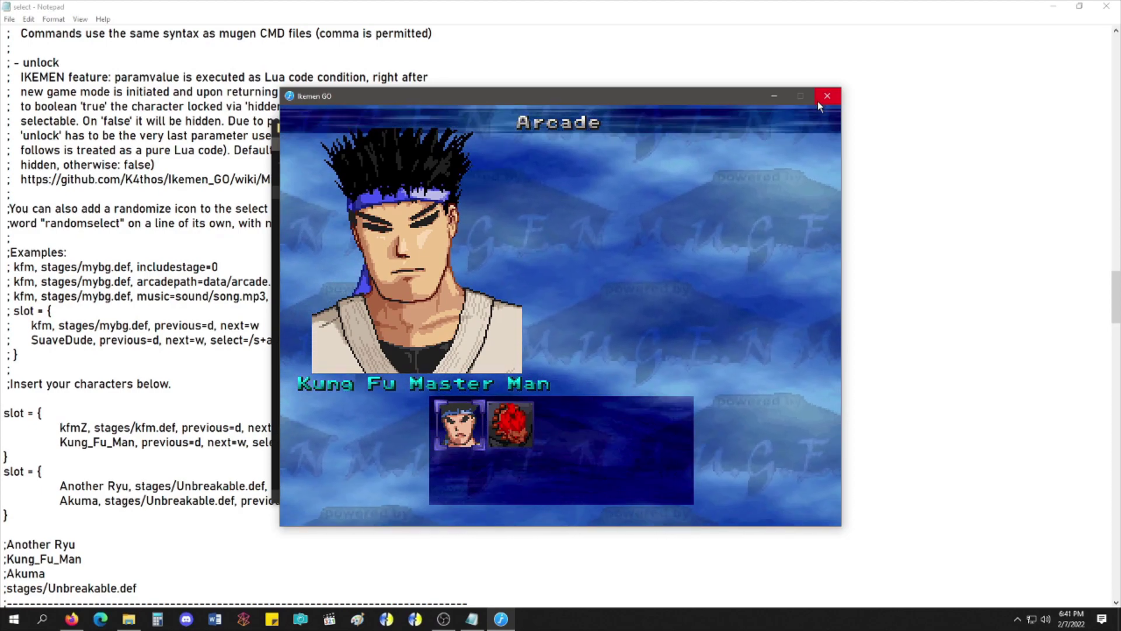
{"action": "left_click", "coordinate": [827, 96]}
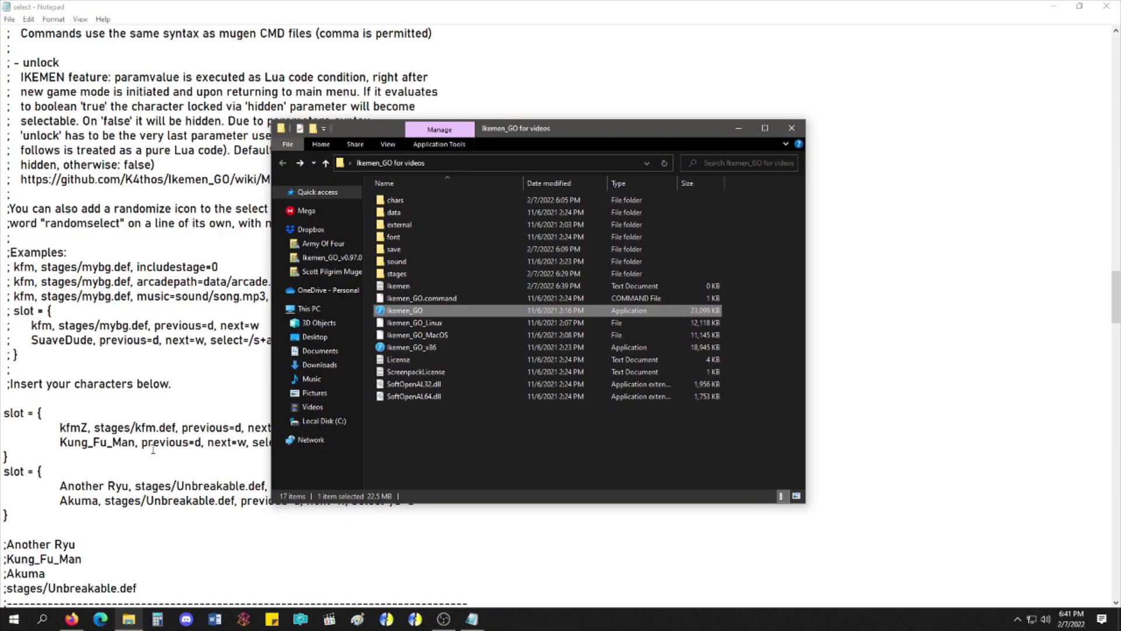
{"action": "left_click", "coordinate": [146, 534]}
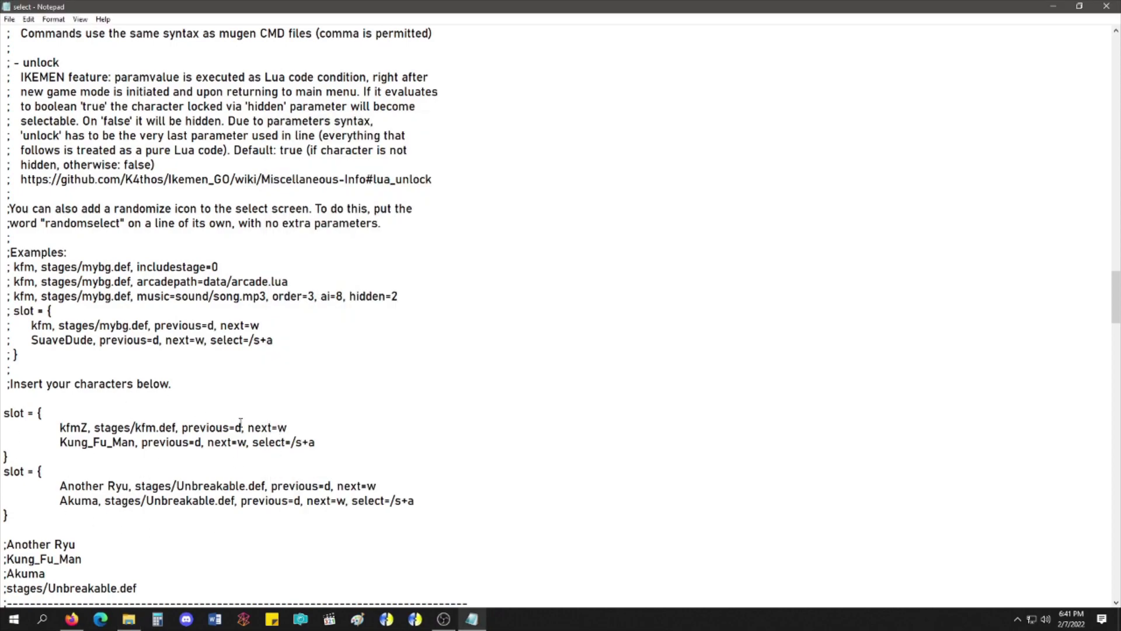
Step: Examine the unlock parameter's description and its lua_unlock wiki link in the comments, along with the finished slot blocks
{"action": "scroll", "coordinate": [257, 424], "scroll_direction": "up", "scroll_amount": 3}
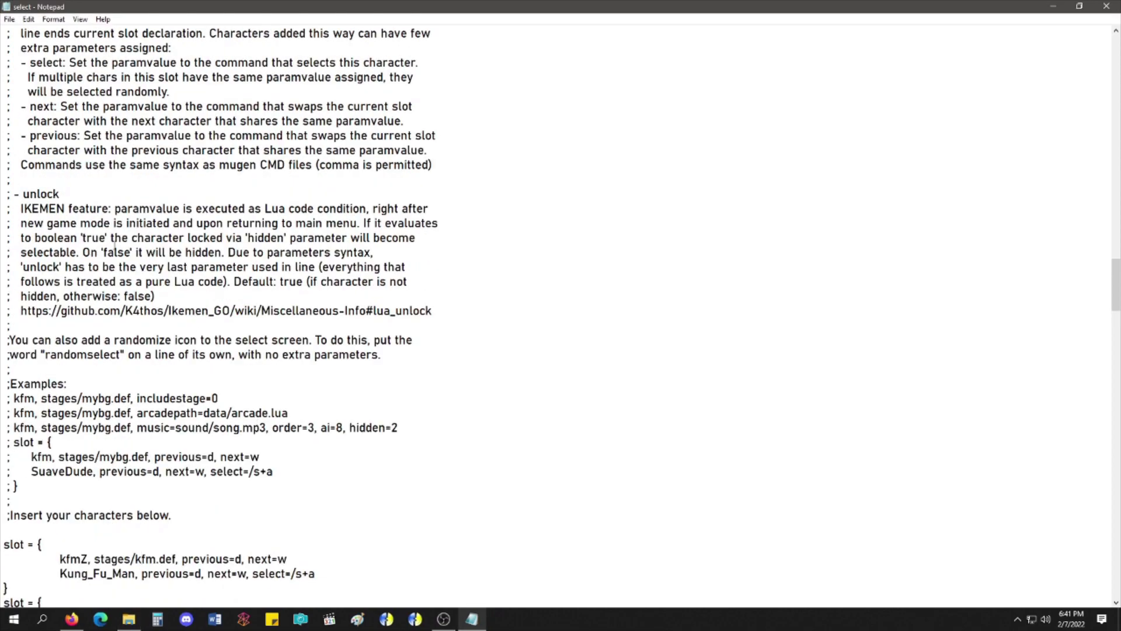
{"action": "left_click_drag", "start_coordinate": [23, 193], "coordinate": [65, 193]}
{"action": "left_click", "coordinate": [65, 193]}
{"action": "left_click_drag", "start_coordinate": [434, 312], "coordinate": [25, 311]}
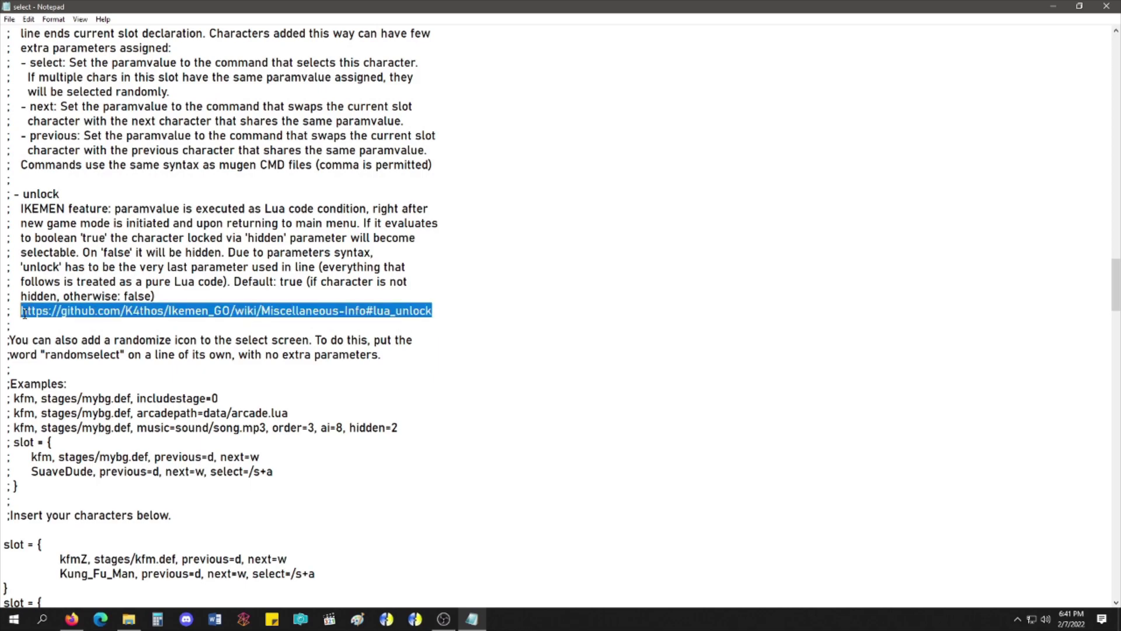
{"action": "scroll", "coordinate": [249, 406], "scroll_direction": "down", "scroll_amount": 5}
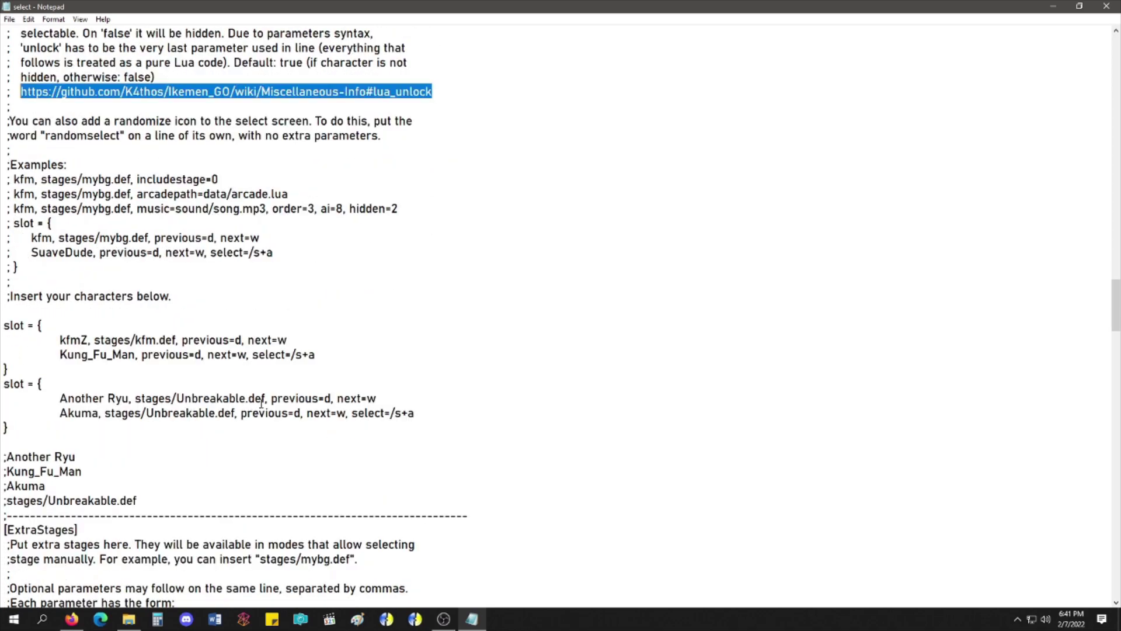
{"action": "scroll", "coordinate": [275, 405], "scroll_direction": "up", "scroll_amount": 4}
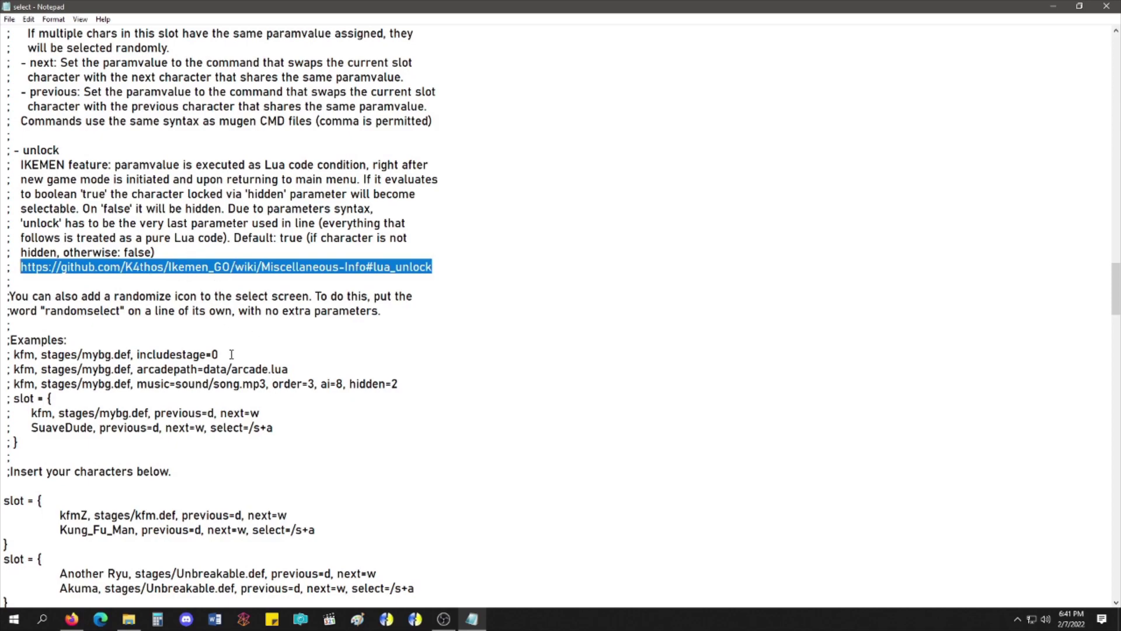
{"action": "scroll", "coordinate": [234, 366], "scroll_direction": "down", "scroll_amount": 3}
{"action": "left_click", "coordinate": [281, 379]}
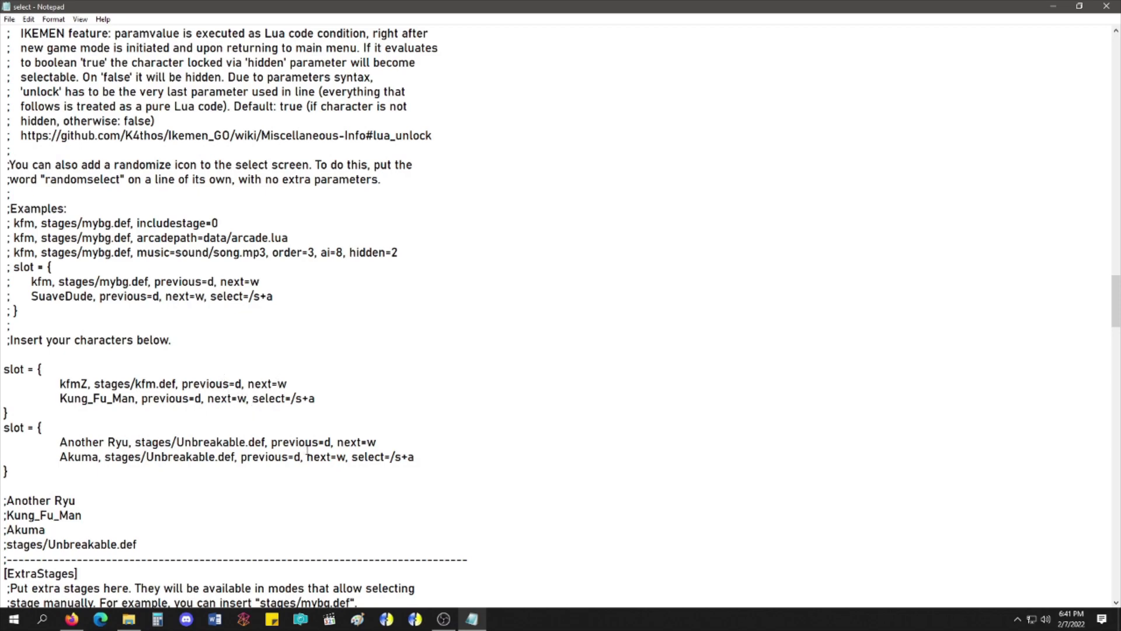
Step: Relaunch Ikemen_GO from its folder and enter Practice mode to reach the training character select screen
{"action": "left_click", "coordinate": [131, 620]}
{"action": "double_click", "coordinate": [476, 310]}
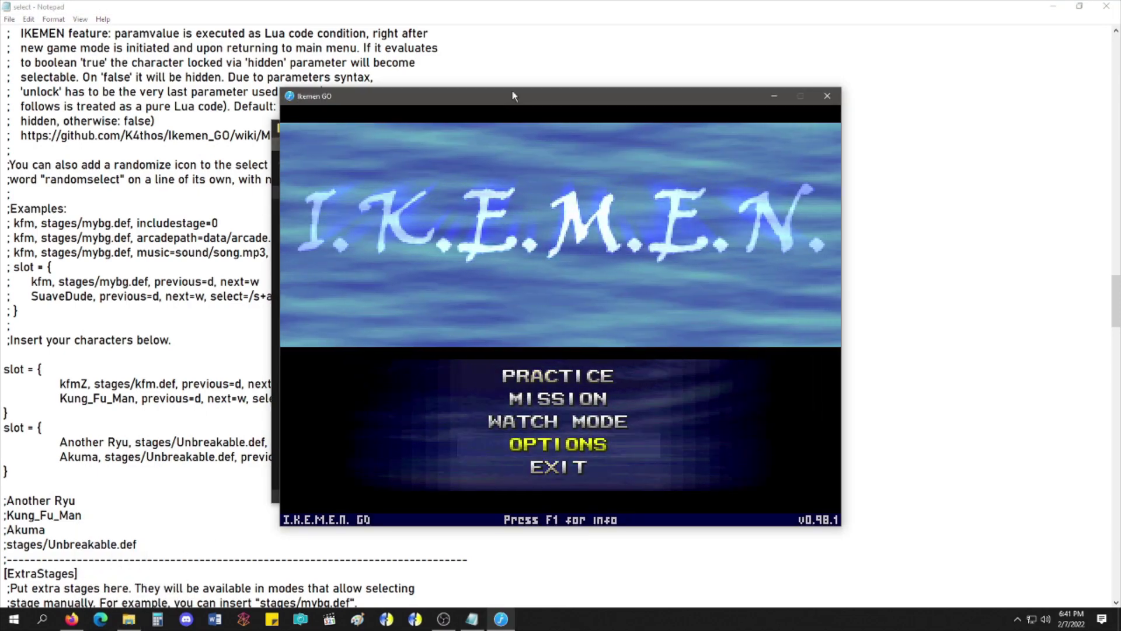
{"action": "key", "text": "Down"}
{"action": "key", "text": "Down"}
{"action": "key", "text": "Return"}
{"action": "key", "text": "Return"}
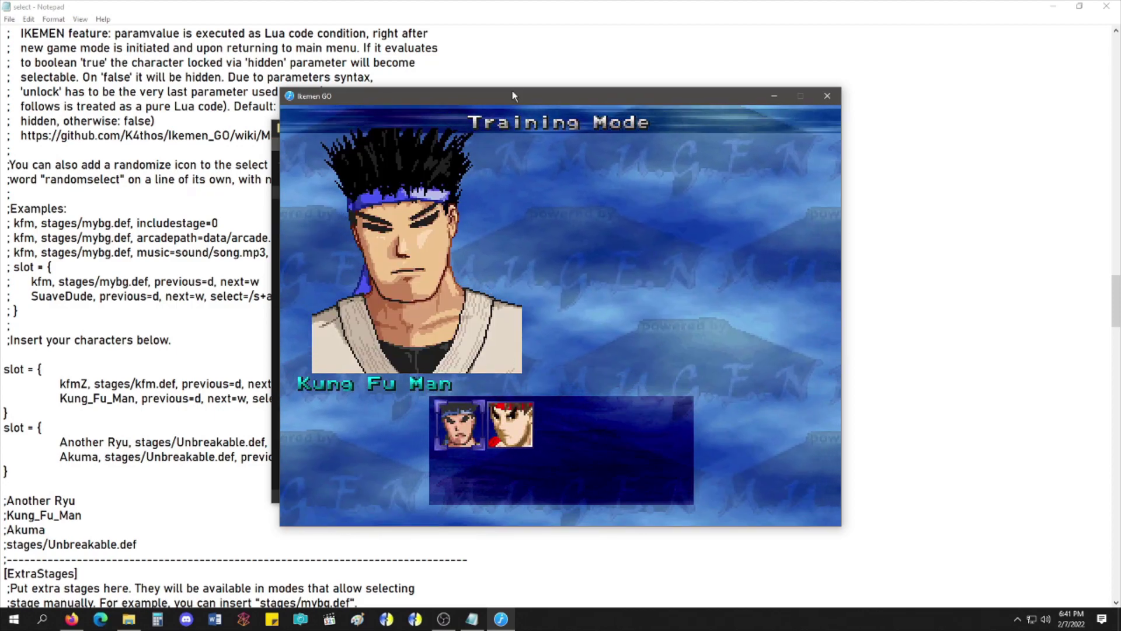
Step: Move to the slot shared by Another Ryu and Akuma and confirm player one's pick
{"action": "key", "text": "Right"}
{"action": "key", "text": "Left"}
{"action": "key", "text": "Right"}
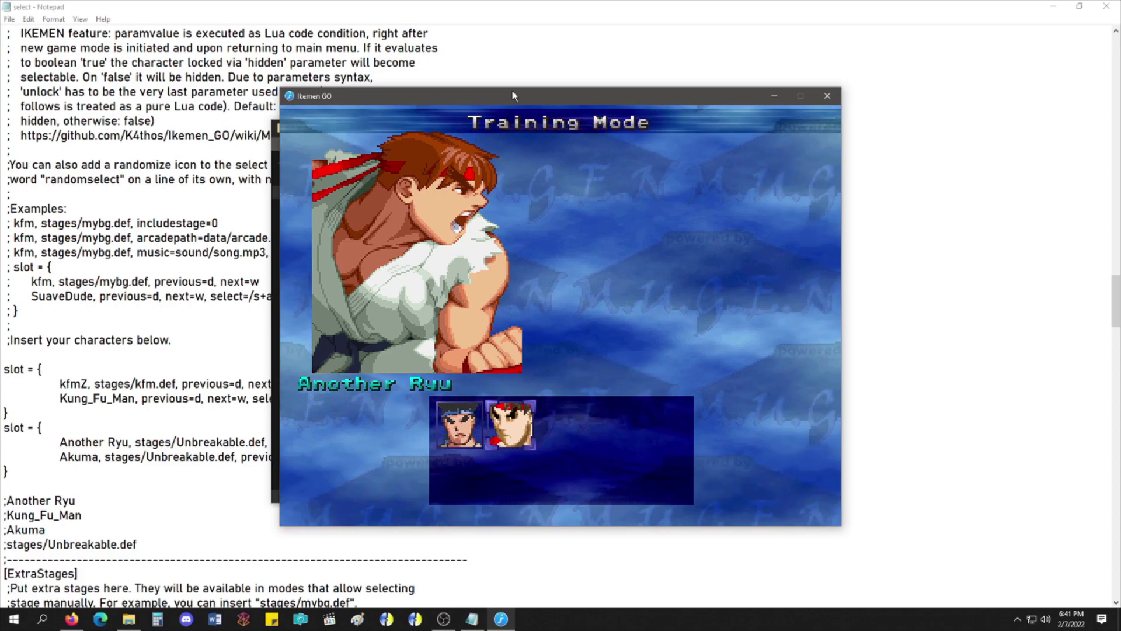
{"action": "key", "text": "Return"}
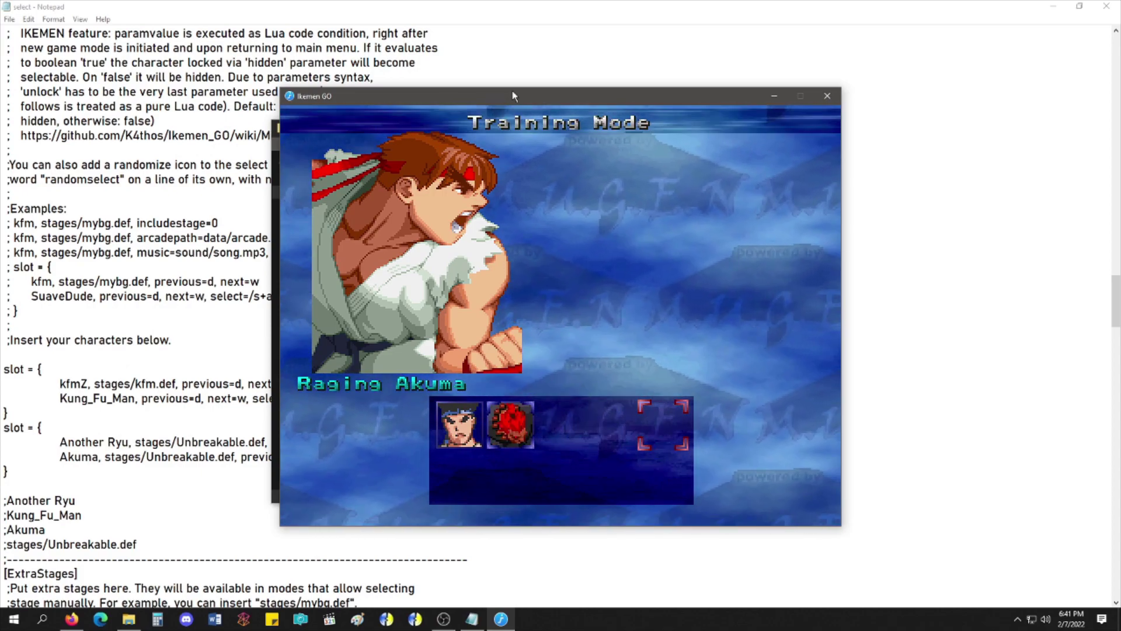
Step: Minimize the Ikemen_GO for videos folder window and reposition the game window beside the slot blocks in select.def
{"action": "left_click_drag", "start_coordinate": [513, 95], "coordinate": [705, 86]}
{"action": "key", "text": "alt+Tab"}
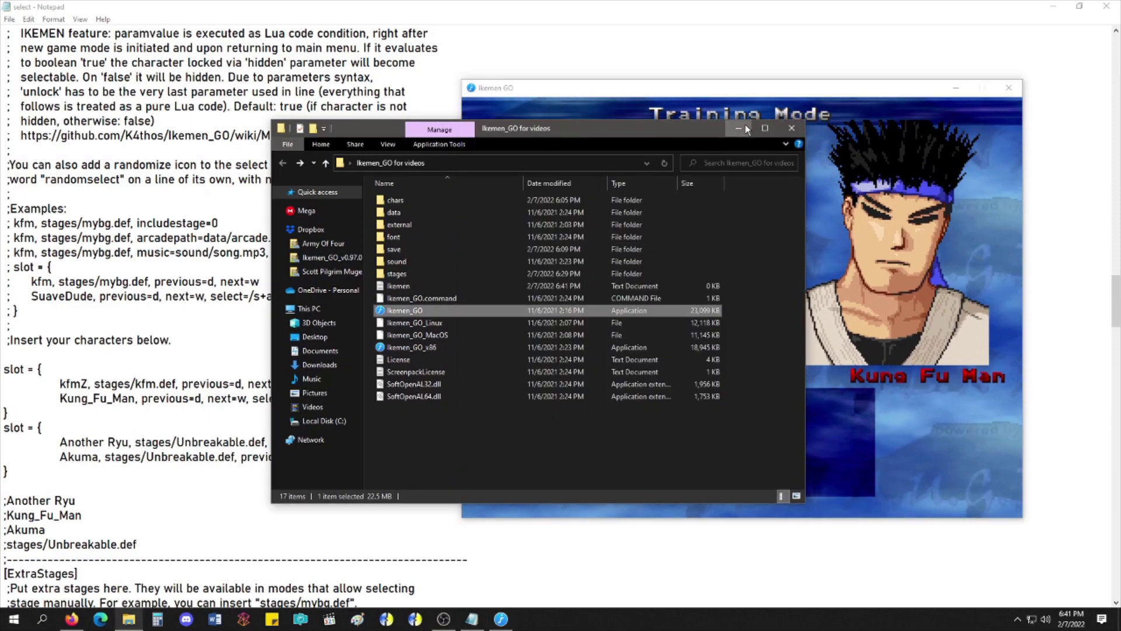
{"action": "left_click", "coordinate": [745, 126]}
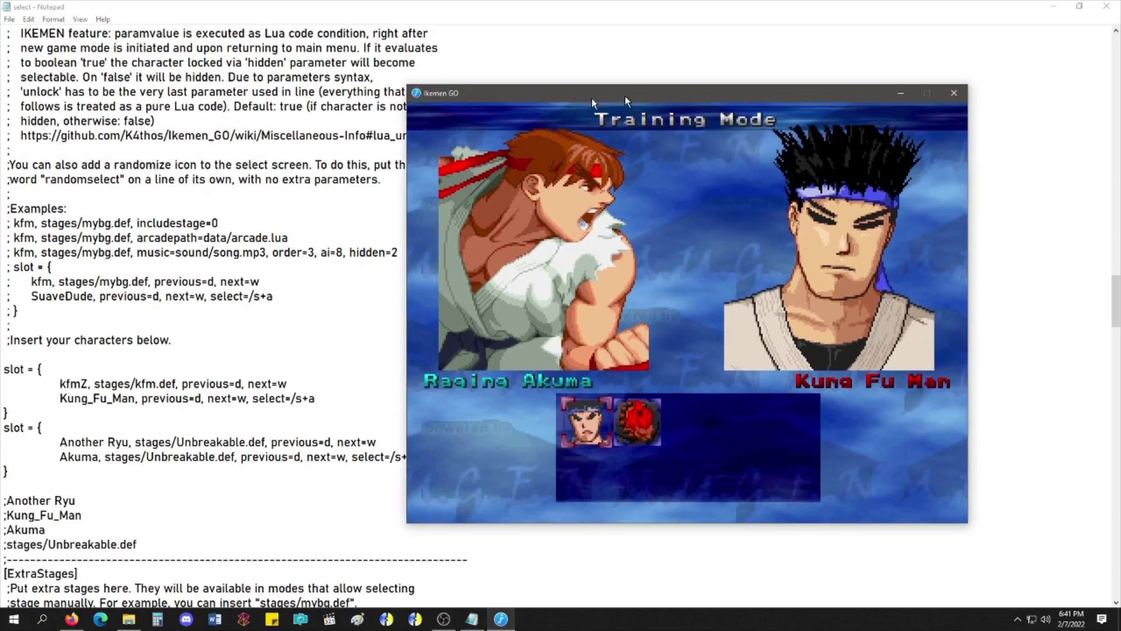
{"action": "left_click_drag", "start_coordinate": [625, 96], "coordinate": [503, 103]}
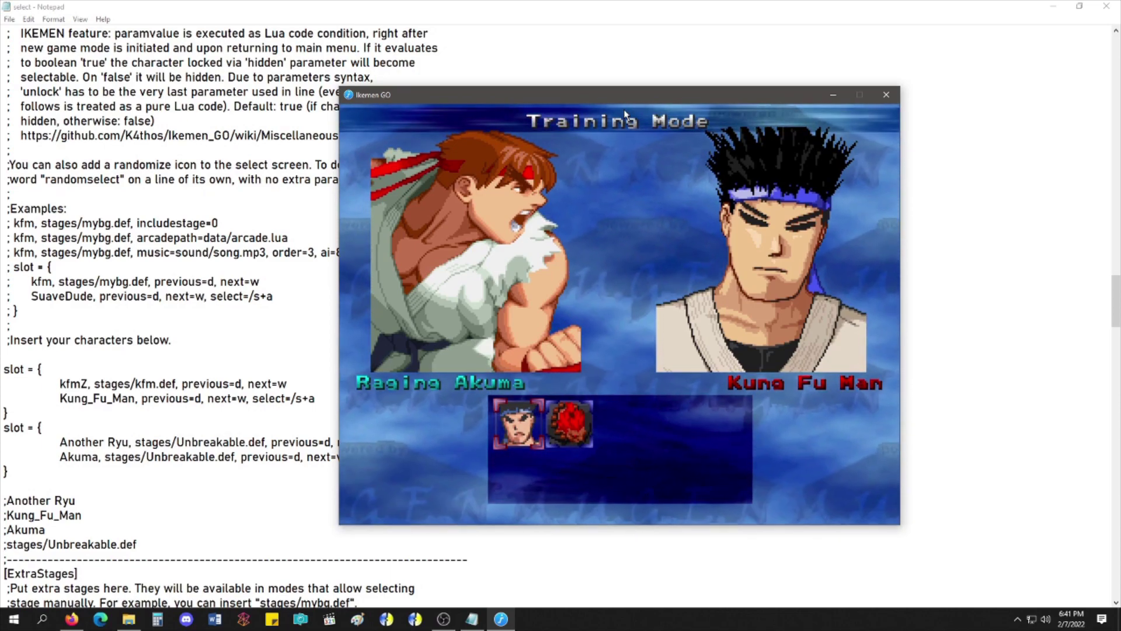
Step: Start a training match against Kung Fu Master Man on the Unbreakable stage, and close the game to return to select.def
{"action": "key", "text": "Return"}
{"action": "key", "text": "Right"}
{"action": "key", "text": "Right"}
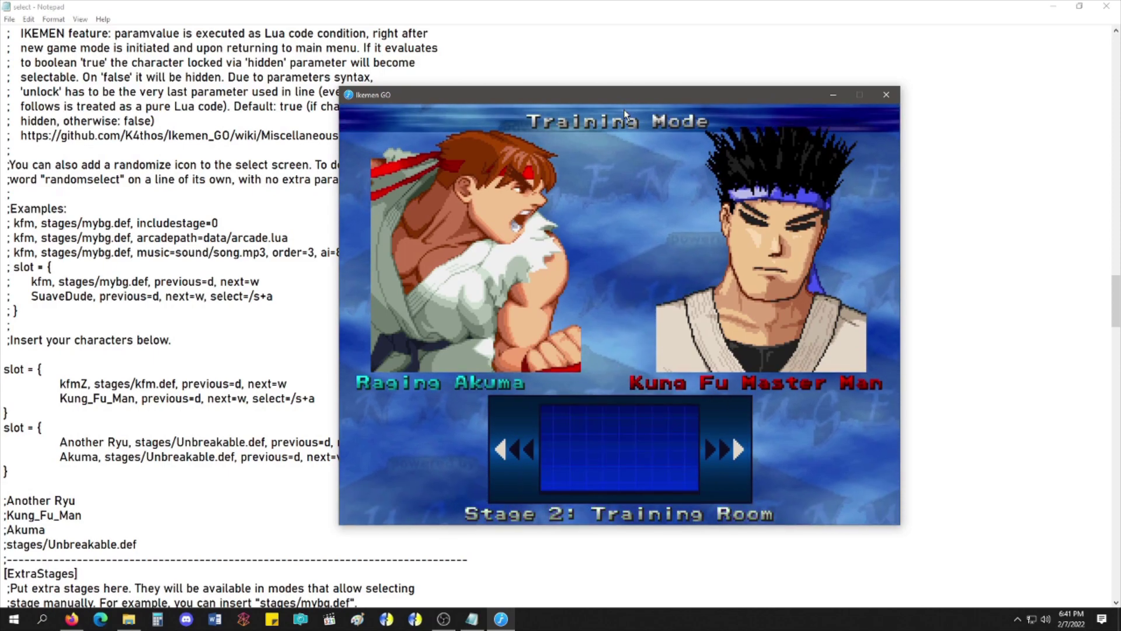
{"action": "key", "text": "Right"}
{"action": "key", "text": "Right"}
{"action": "key", "text": "Right"}
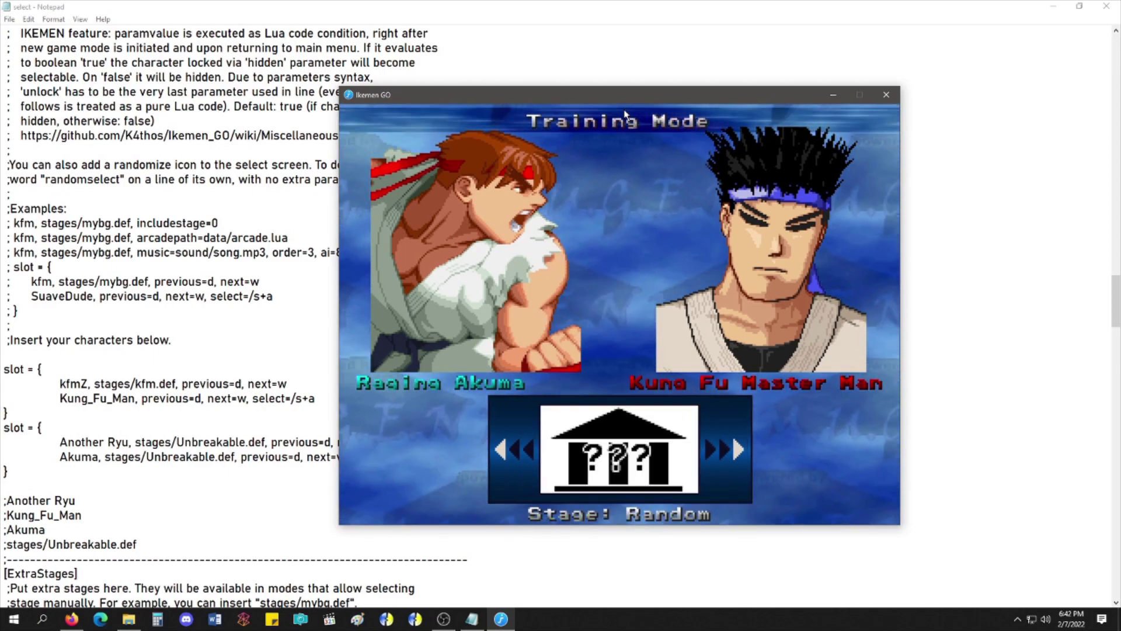
{"action": "key", "text": "Left"}
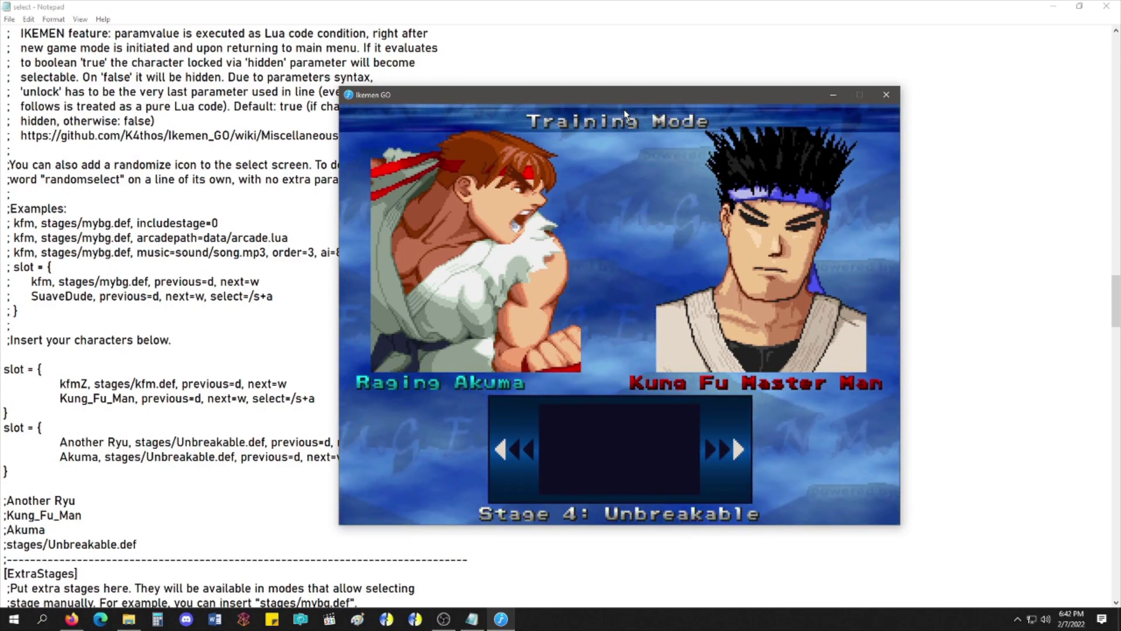
{"action": "key", "text": "Return"}
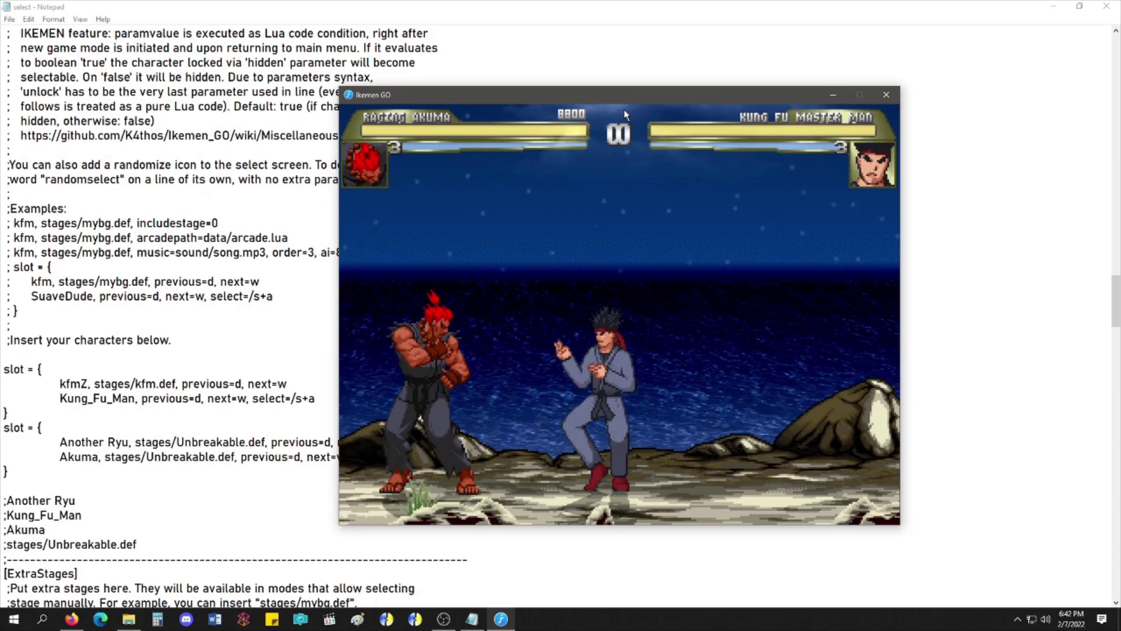
{"action": "left_click", "coordinate": [886, 96]}
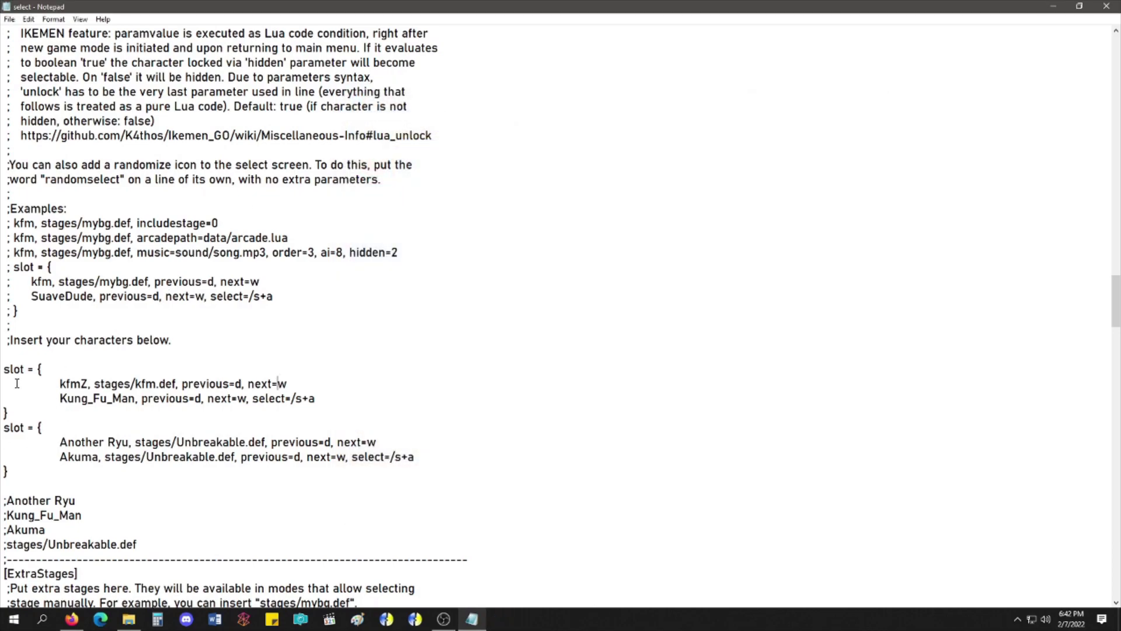
Step: Highlight the "slot = {" line that opens the first slot block, including its curly bracket
{"action": "left_click_drag", "start_coordinate": [5, 368], "coordinate": [43, 368]}
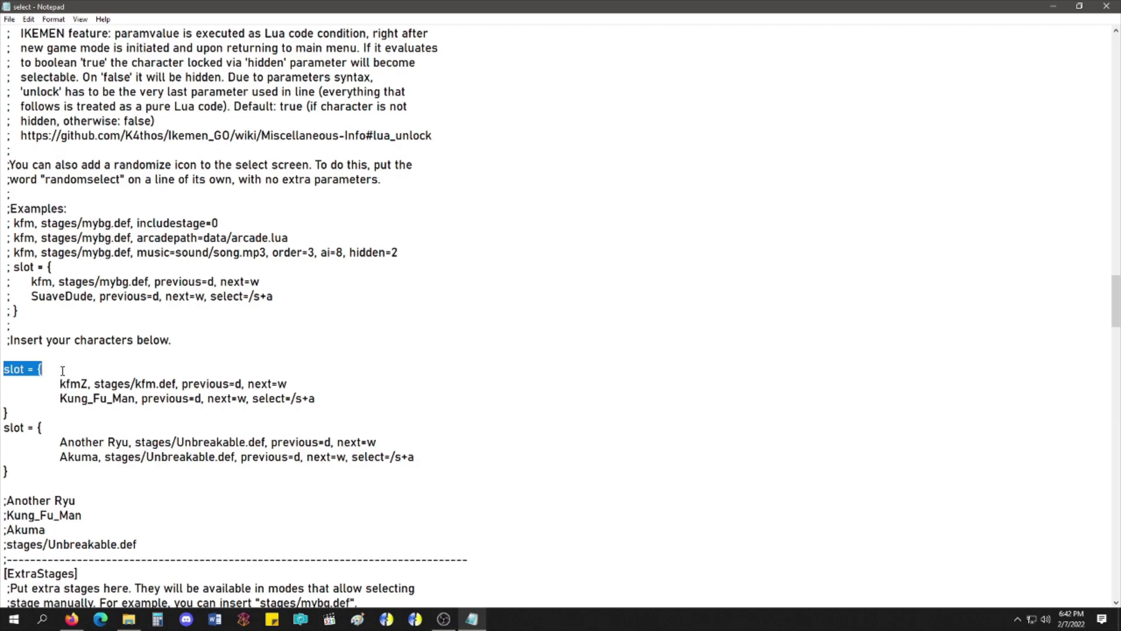
{"action": "key", "text": "End"}
{"action": "key", "text": "shift+Left"}
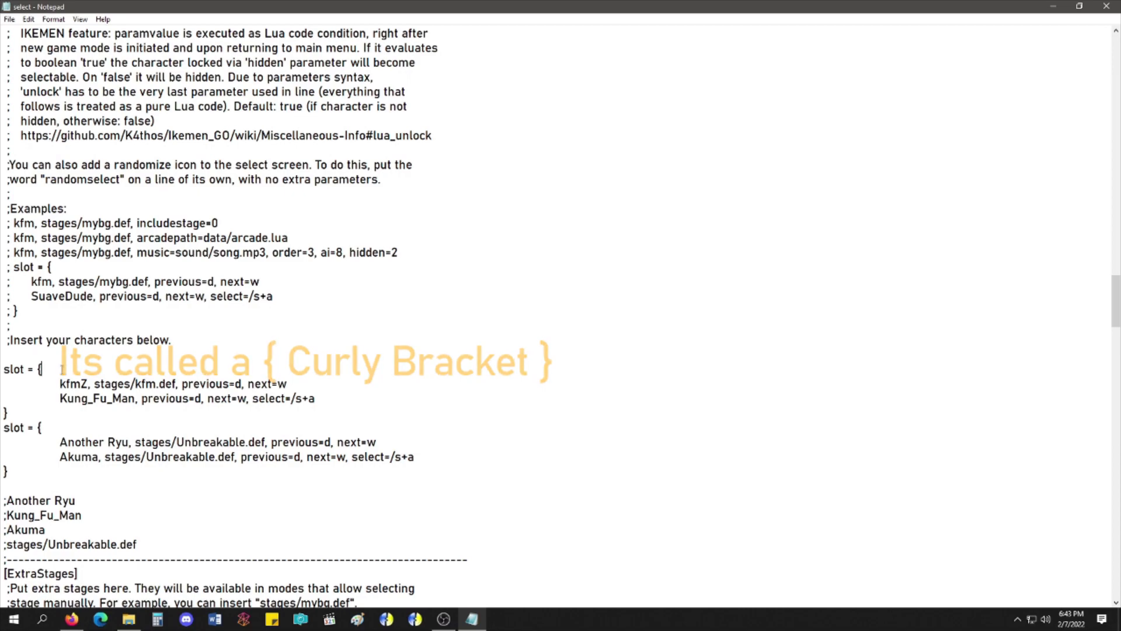
{"action": "left_click_drag", "start_coordinate": [1, 369], "coordinate": [55, 369]}
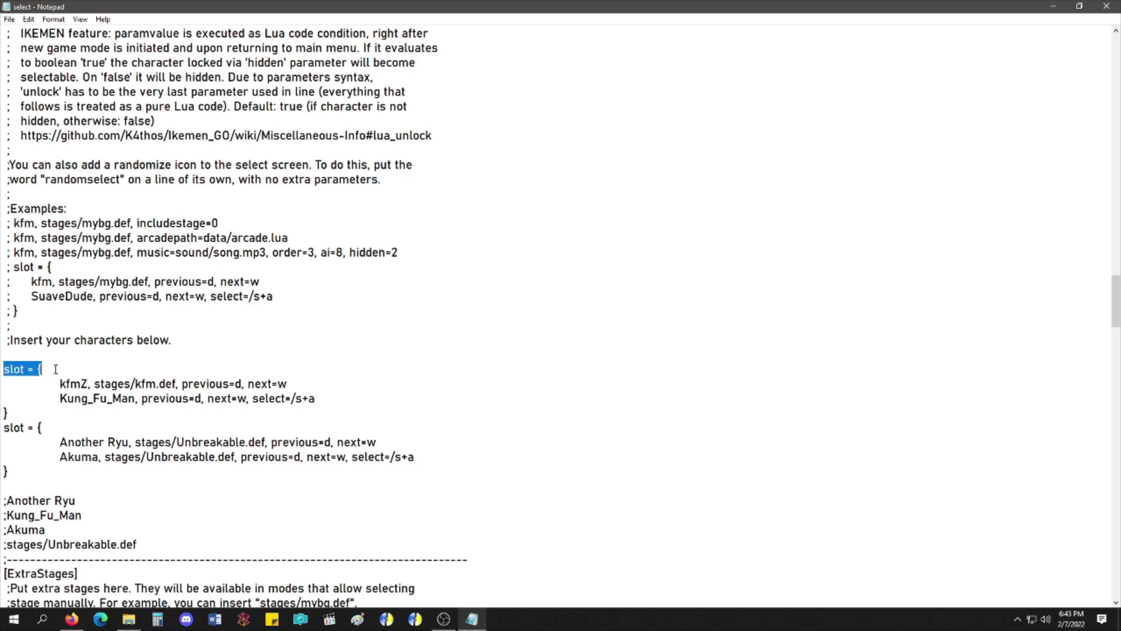
Step: Delete the stages/kfm.def parameter from the kfmZ line in the first slot block
{"action": "left_click", "coordinate": [53, 369]}
{"action": "left_click_drag", "start_coordinate": [59, 384], "coordinate": [93, 385]}
{"action": "key", "text": "BackSpace"}
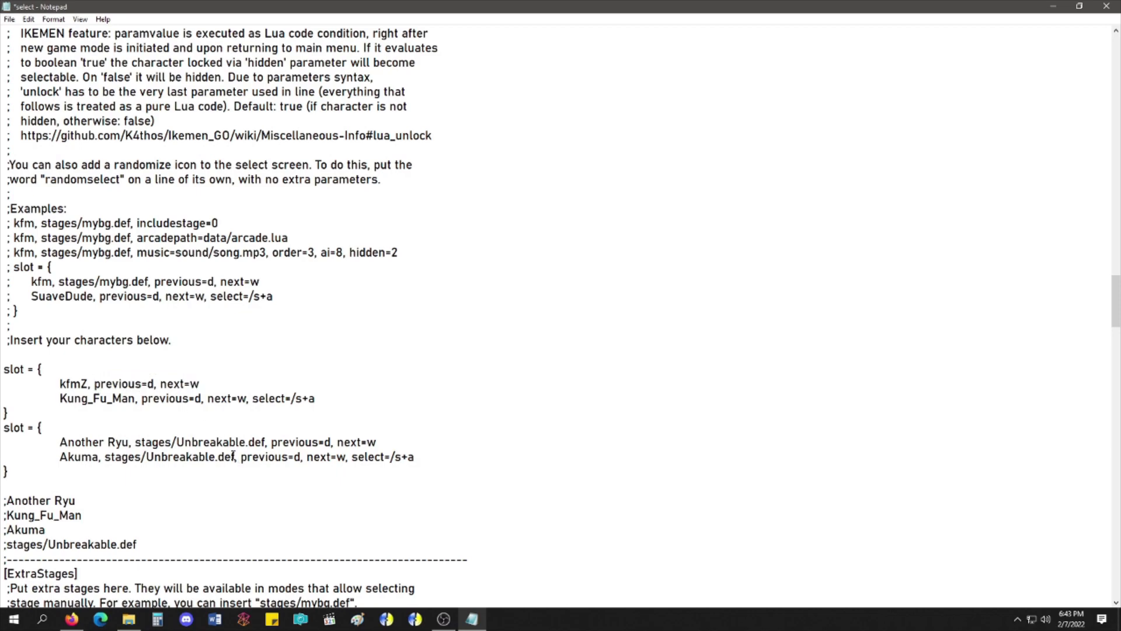
{"action": "left_click", "coordinate": [199, 422]}
Step: Highlight the previous=d and next=w parameters on the kfmZ line, including the w command value
{"action": "left_click_drag", "start_coordinate": [94, 385], "coordinate": [156, 384]}
{"action": "left_click", "coordinate": [169, 384]}
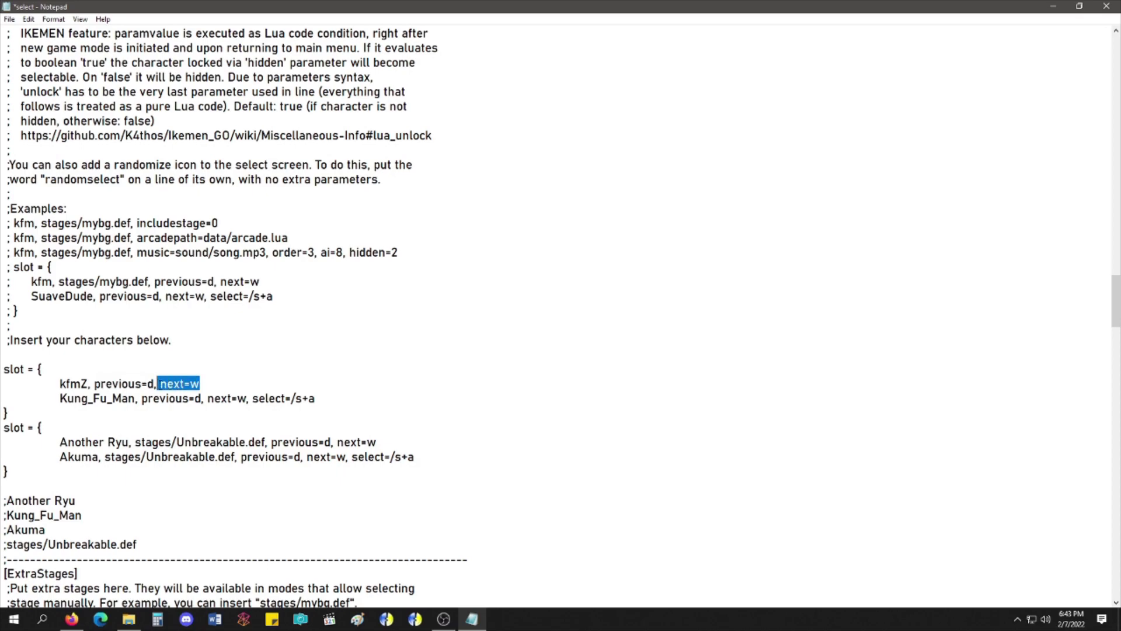
{"action": "left_click", "coordinate": [216, 390]}
{"action": "left_click_drag", "start_coordinate": [200, 384], "coordinate": [191, 385]}
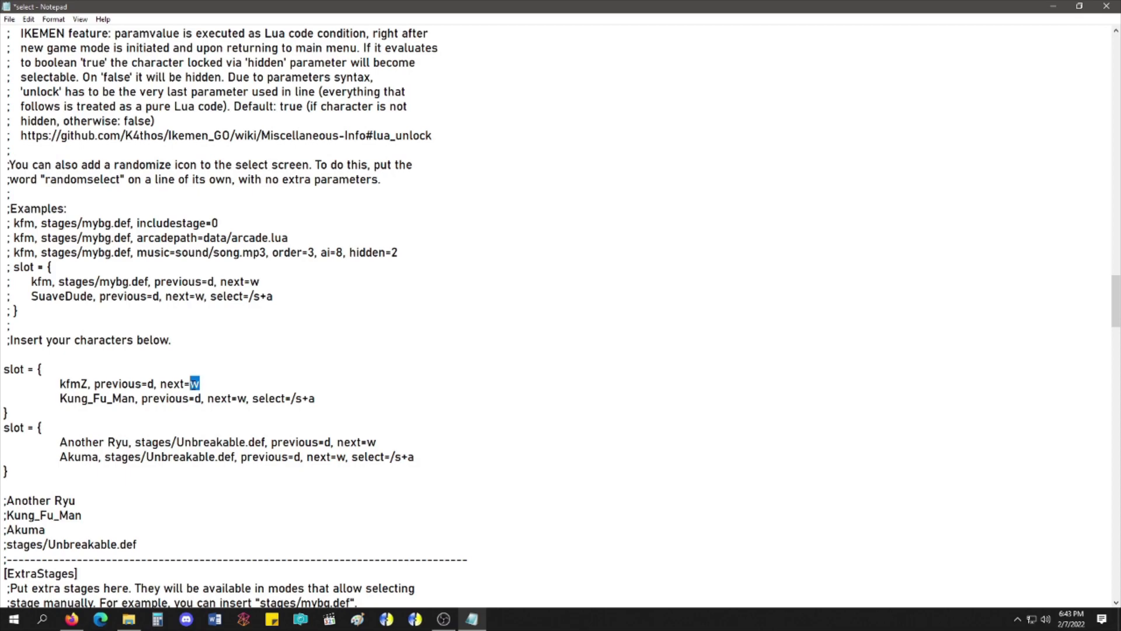
{"action": "left_click", "coordinate": [214, 385]}
Step: Highlight the Kung_Fu_Man line's parameters and each of the two complete slot blocks in turn
{"action": "left_click_drag", "start_coordinate": [60, 398], "coordinate": [255, 402]}
{"action": "left_click", "coordinate": [259, 399]}
{"action": "left_click_drag", "start_coordinate": [9, 413], "coordinate": [3, 371]}
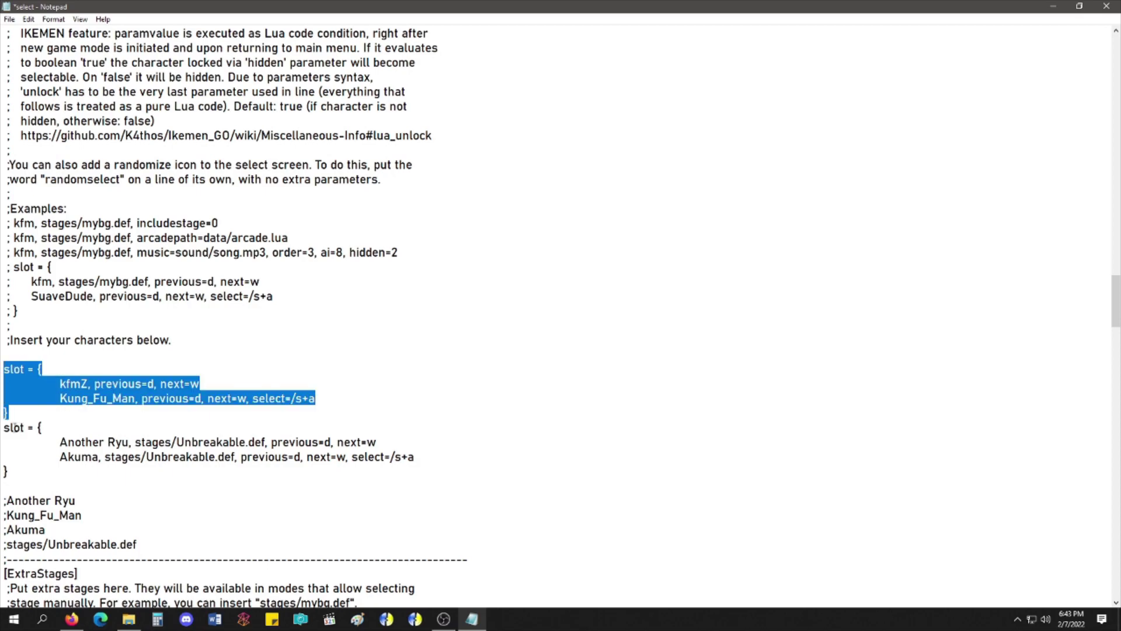
{"action": "left_click_drag", "start_coordinate": [3, 427], "coordinate": [29, 474]}
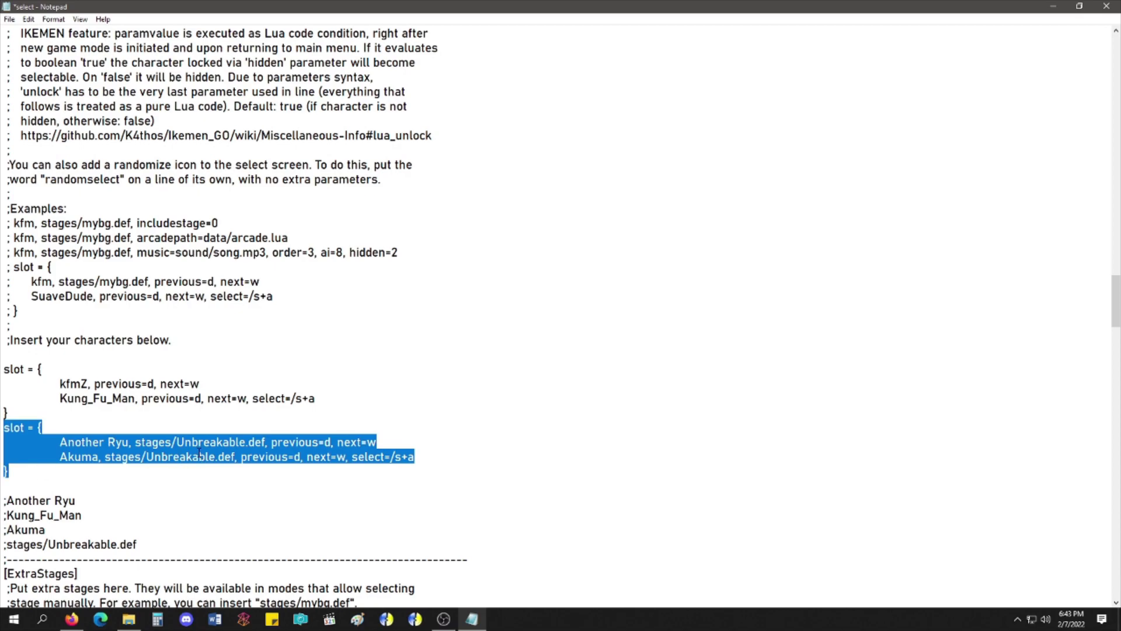
Step: Examine the boss, bonus, exclude, hidden and order parameter descriptions in the comments above the slot blocks
{"action": "scroll", "coordinate": [199, 452], "scroll_direction": "up", "scroll_amount": 1}
{"action": "scroll", "coordinate": [198, 452], "scroll_direction": "up", "scroll_amount": 20}
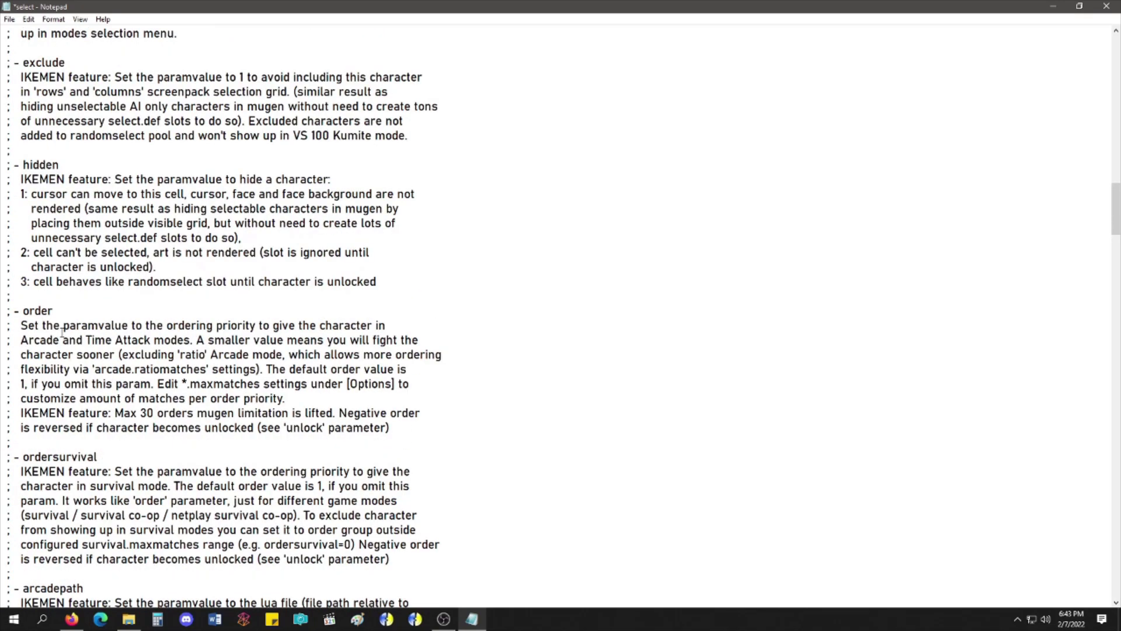
{"action": "scroll", "coordinate": [75, 180], "scroll_direction": "up", "scroll_amount": 4}
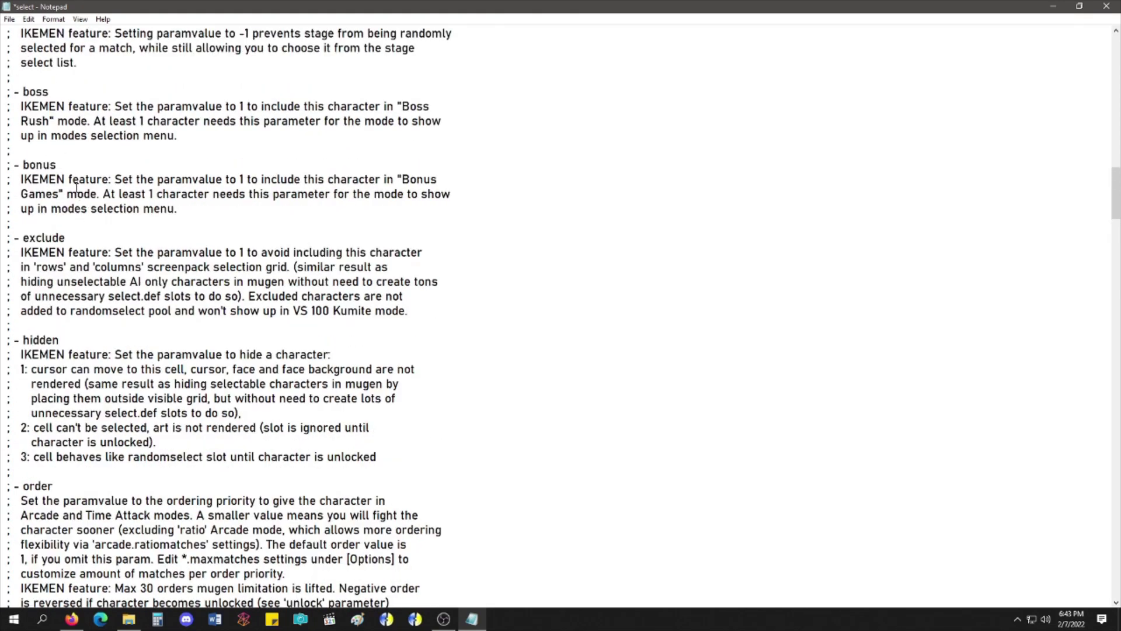
{"action": "scroll", "coordinate": [79, 164], "scroll_direction": "up", "scroll_amount": 2}
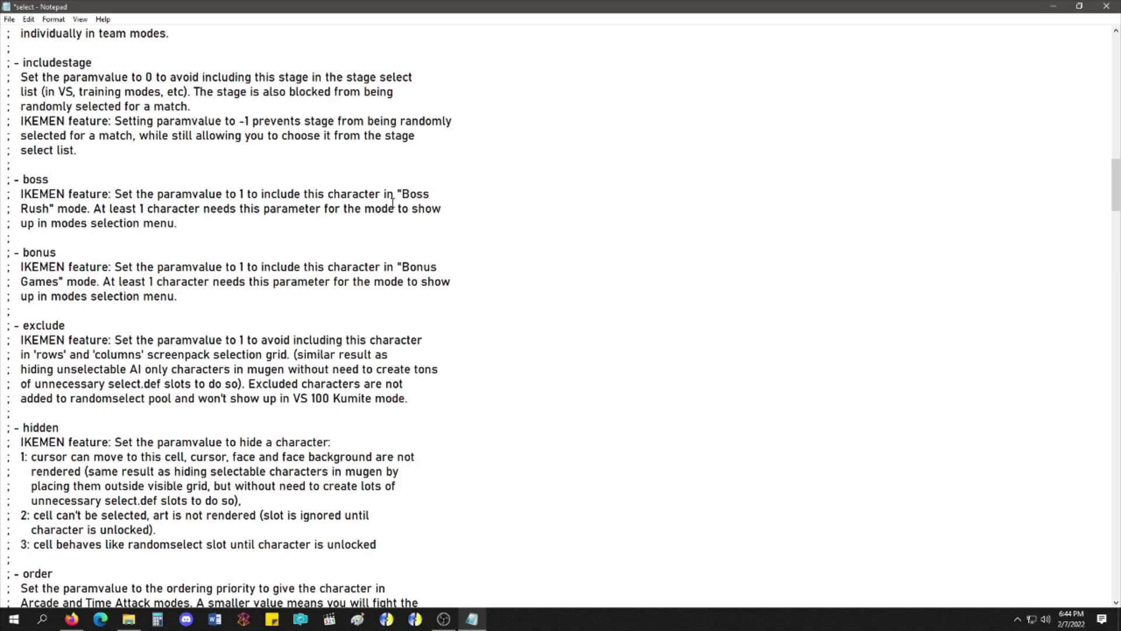
Step: Return to the finished slot blocks and highlight the Akuma line with its select=/s+a parameter
{"action": "scroll", "coordinate": [351, 225], "scroll_direction": "down", "scroll_amount": 20}
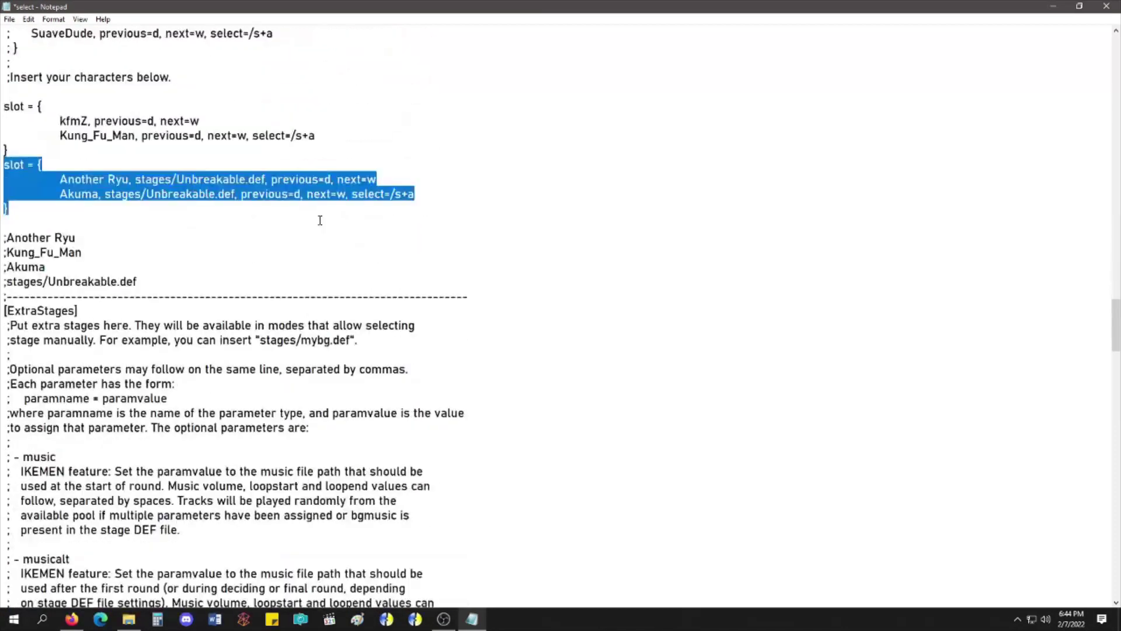
{"action": "left_click", "coordinate": [247, 212]}
{"action": "scroll", "coordinate": [244, 211], "scroll_direction": "up", "scroll_amount": 2}
{"action": "scroll", "coordinate": [242, 212], "scroll_direction": "up", "scroll_amount": 2}
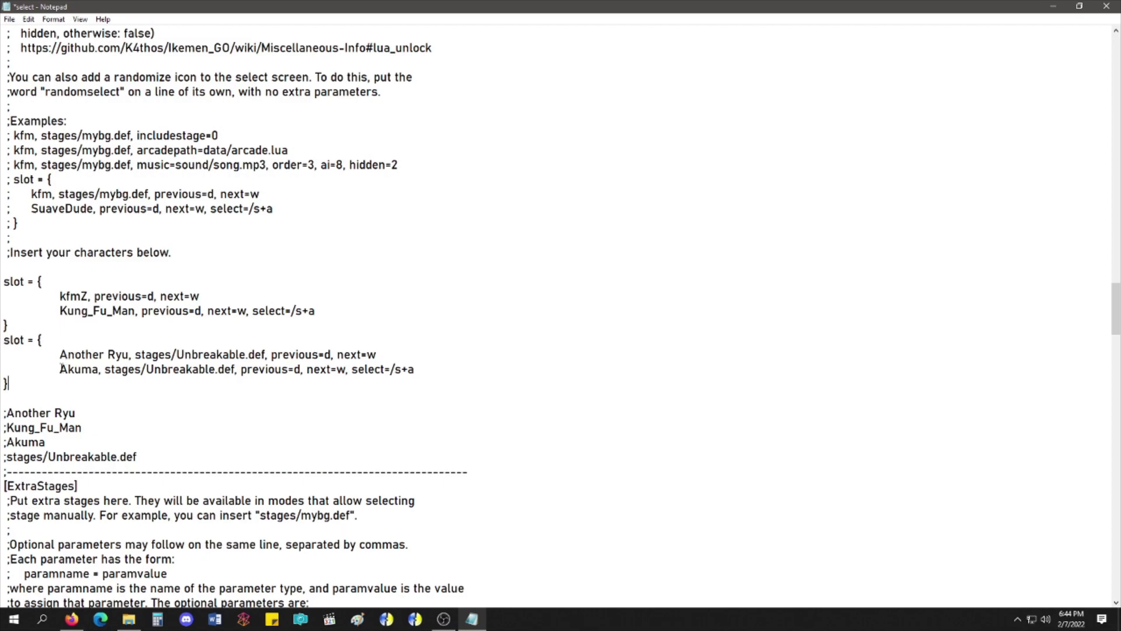
{"action": "left_click_drag", "start_coordinate": [60, 369], "coordinate": [522, 373]}
{"action": "left_click", "coordinate": [879, 363]}
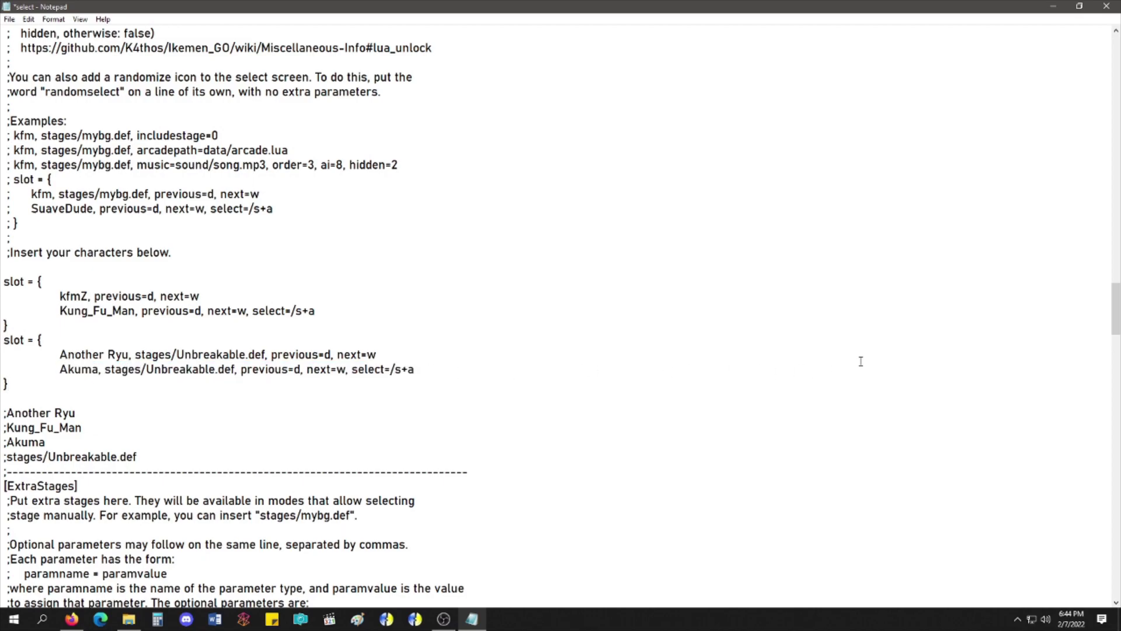